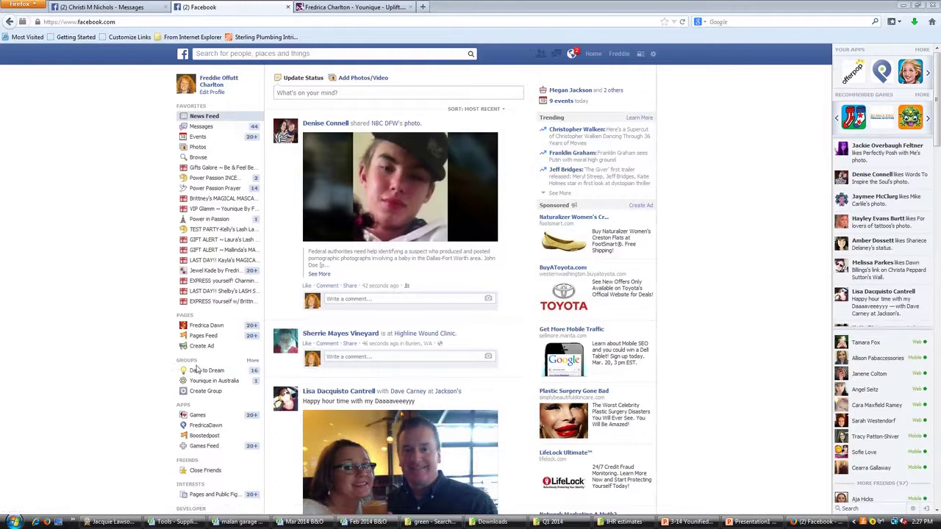
# - Start a new group named "Laura's Lash Secret!!" and add a friend as its first member
pyautogui.click(215, 398)
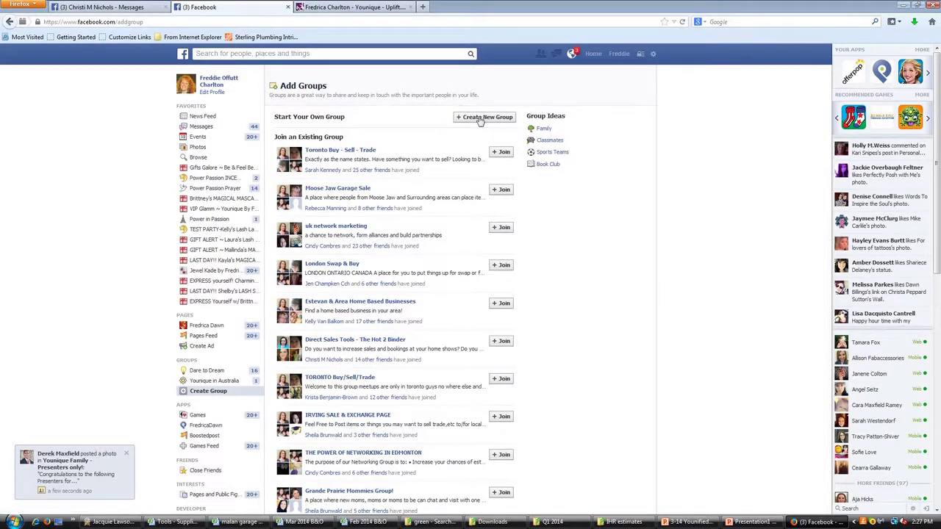
pyautogui.click(479, 119)
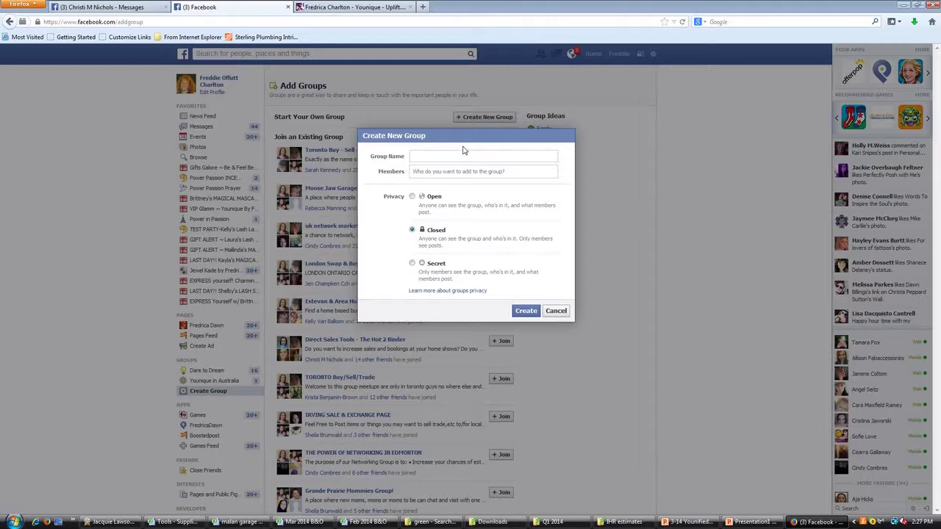
pyautogui.write("aura's Lash Secret!!")
pyautogui.click(471, 173)
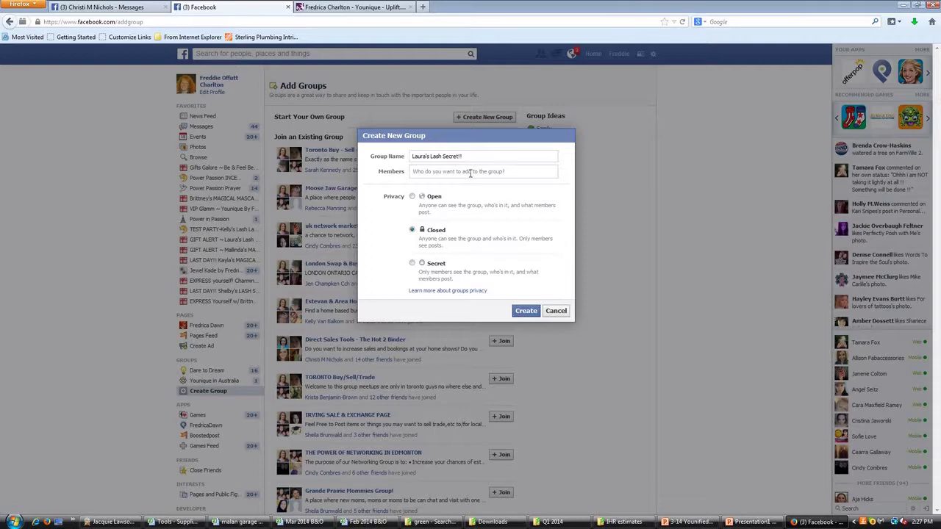
pyautogui.write('Kelly')
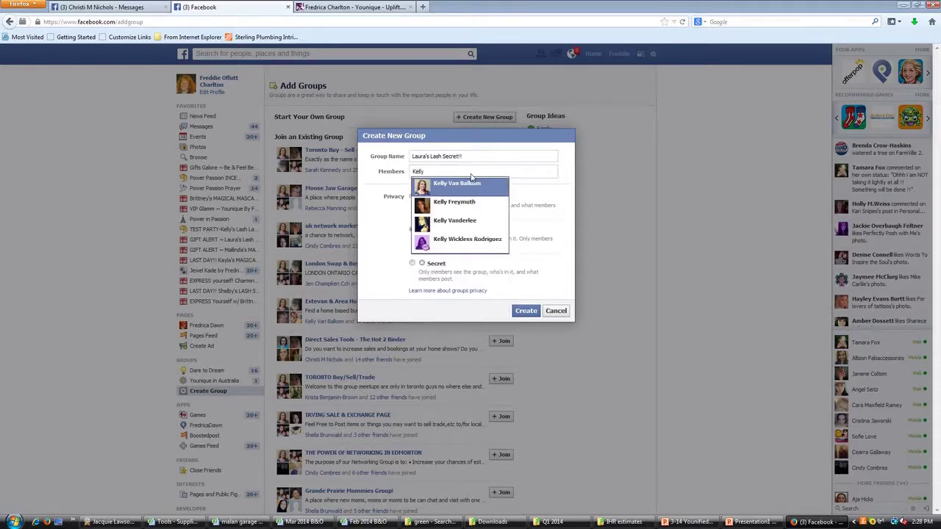
pyautogui.click(472, 184)
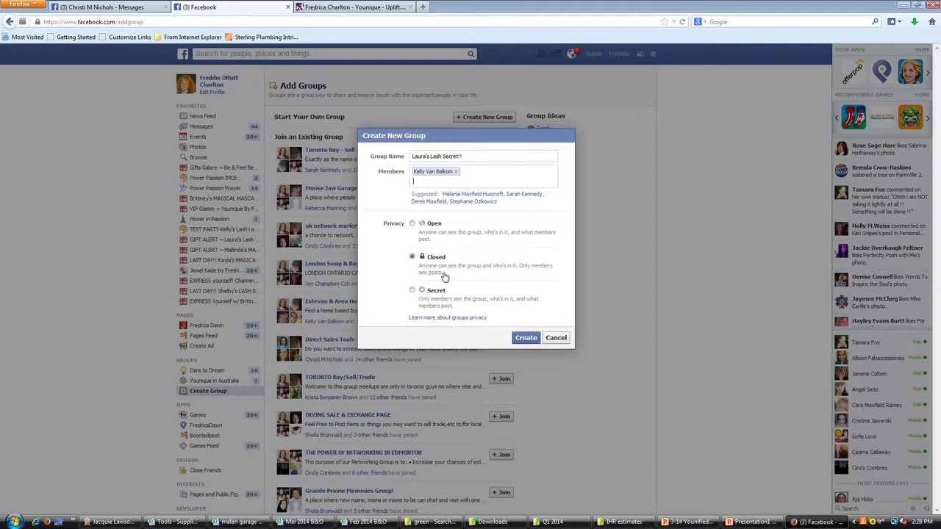
# - Create the group with Closed privacy and give it the red gift box icon
pyautogui.click(526, 340)
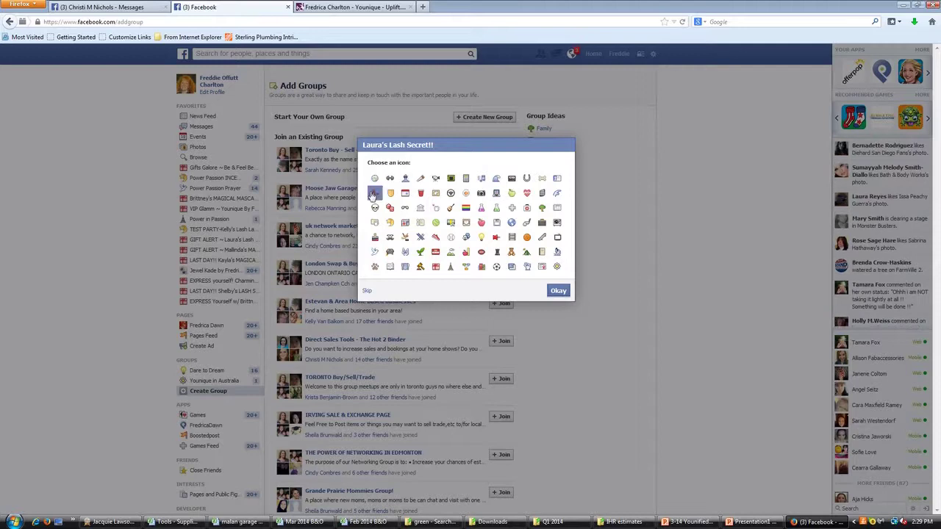
pyautogui.click(435, 268)
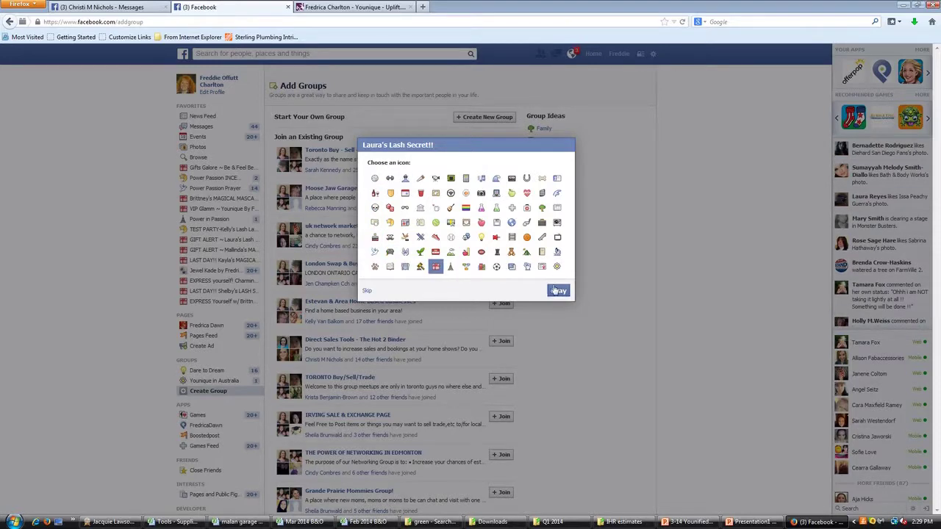
pyautogui.click(558, 291)
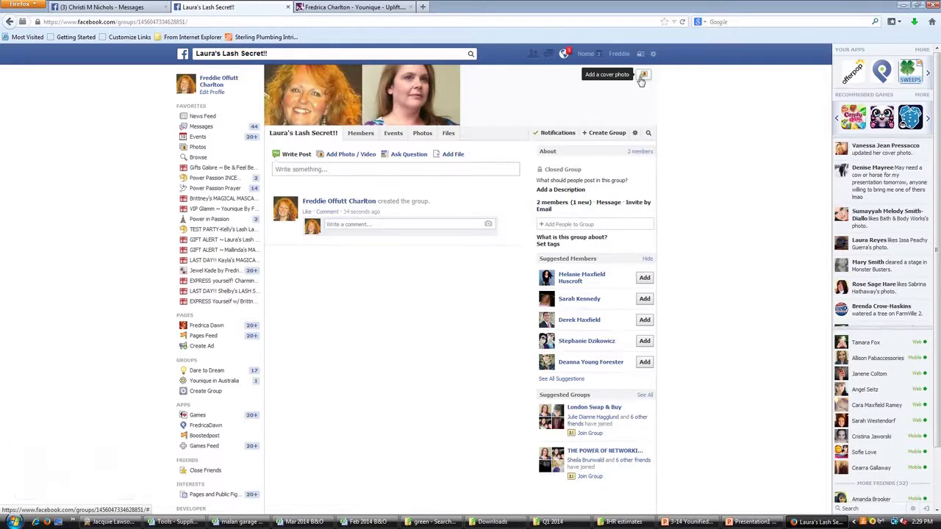
# - Upload the "cover 11" image from the younique cover photos folder as the group's cover photo and save it
pyautogui.click(641, 76)
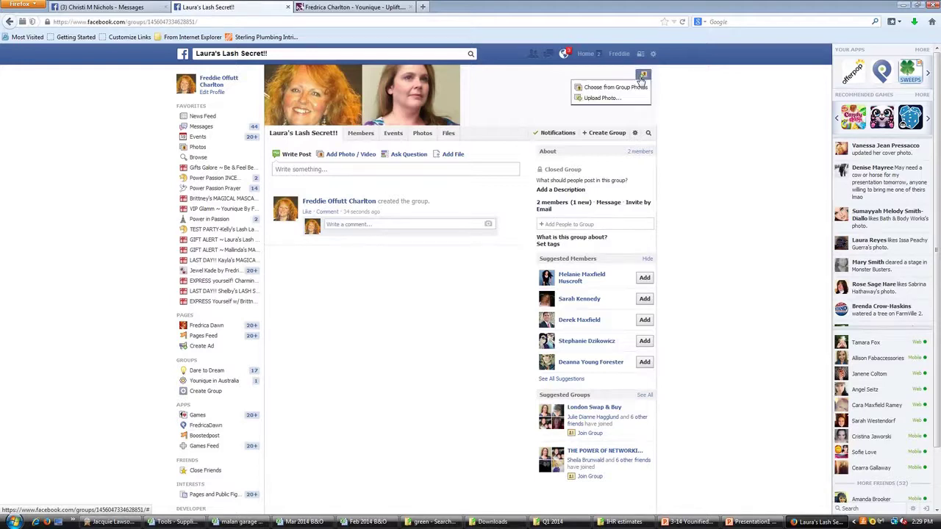
pyautogui.click(602, 97)
pyautogui.click(102, 21)
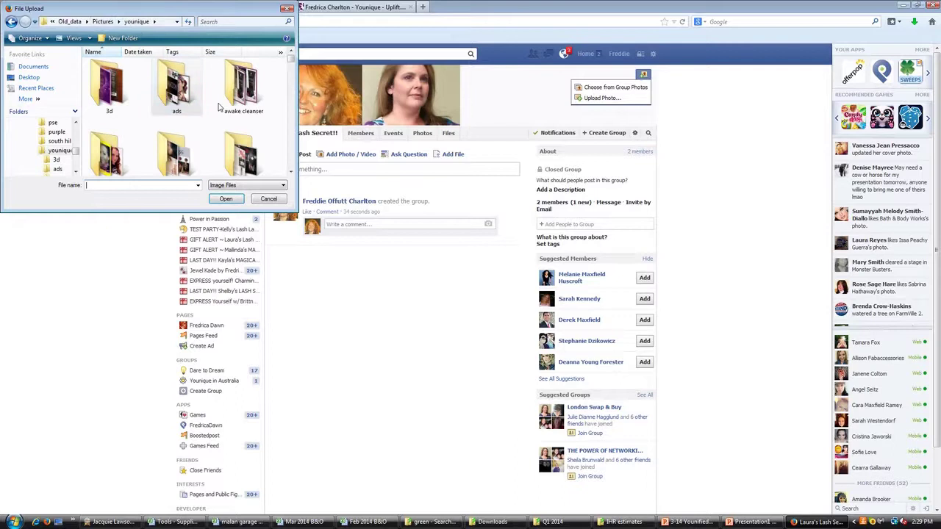
pyautogui.scroll(-2, 218, 107)
pyautogui.doubleClick(202, 99)
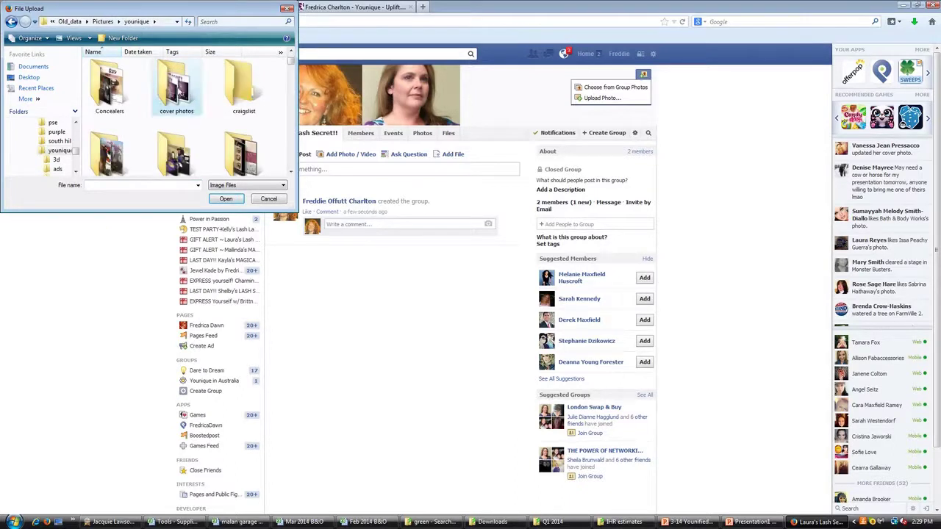
pyautogui.scroll(-2, 215, 103)
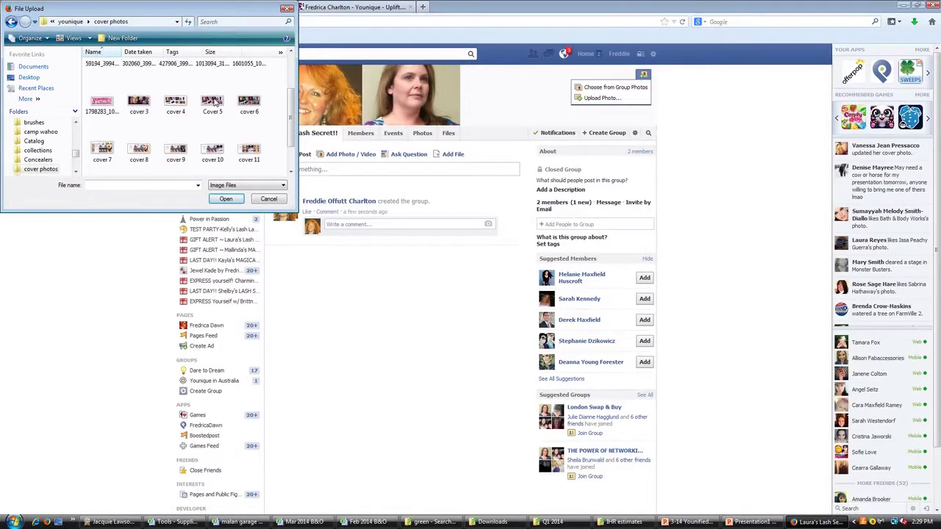
pyautogui.scroll(-1, 214, 103)
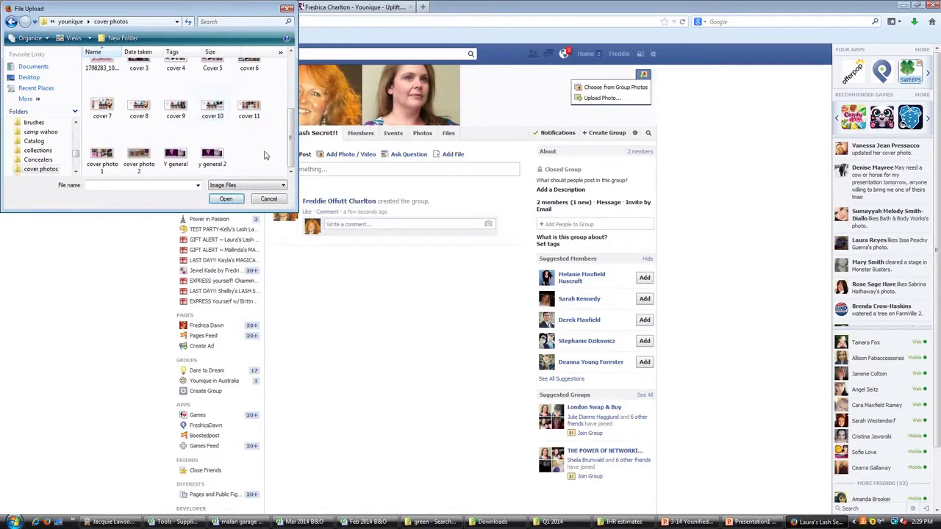
pyautogui.click(250, 107)
pyautogui.click(226, 199)
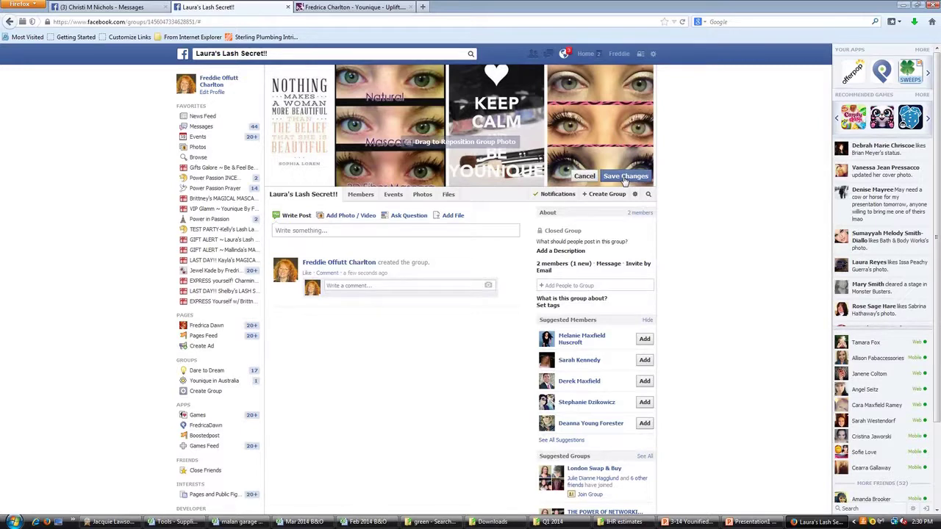
pyautogui.click(624, 178)
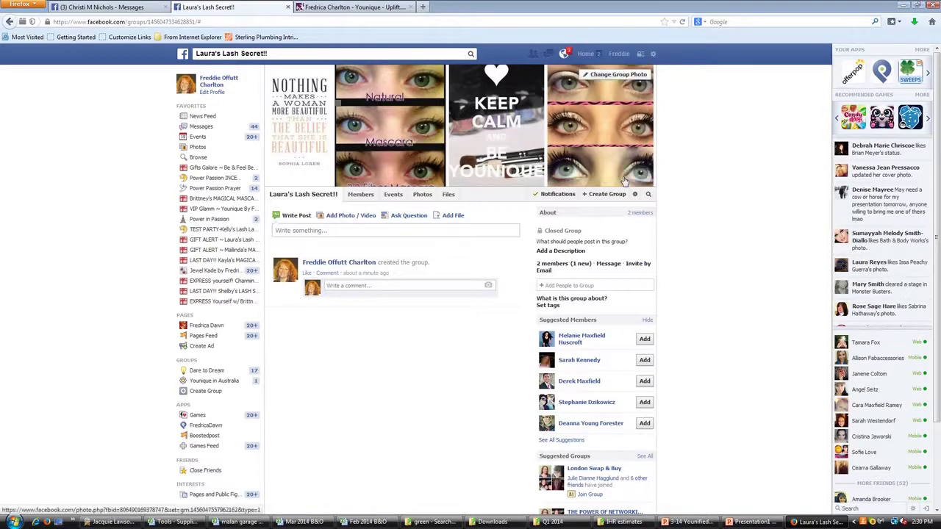
# - Write a group post reading "Welcome to Laura's lash secret......" and browse for a photo in the younique VP folder's "vp PARTY POSTS" subfolder
pyautogui.click(462, 232)
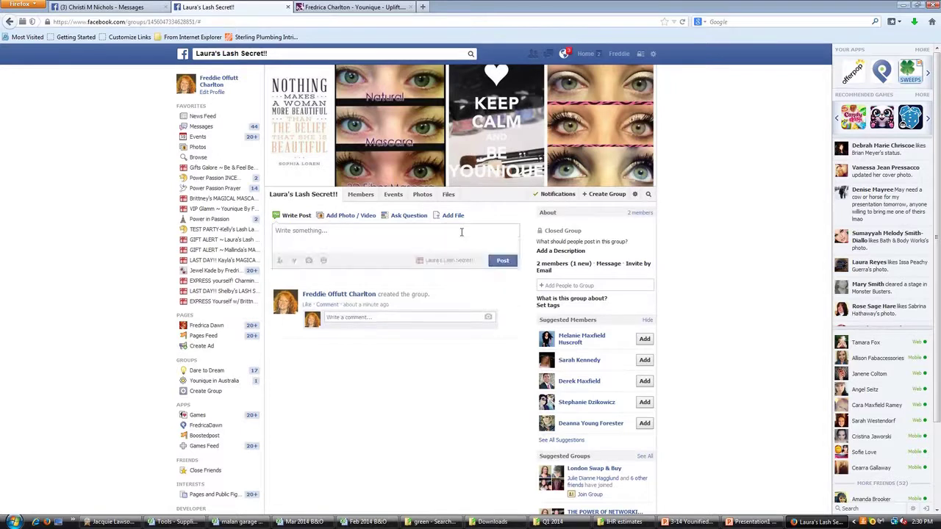
pyautogui.write("Welcome to Laura's lash secret......")
pyautogui.click(367, 219)
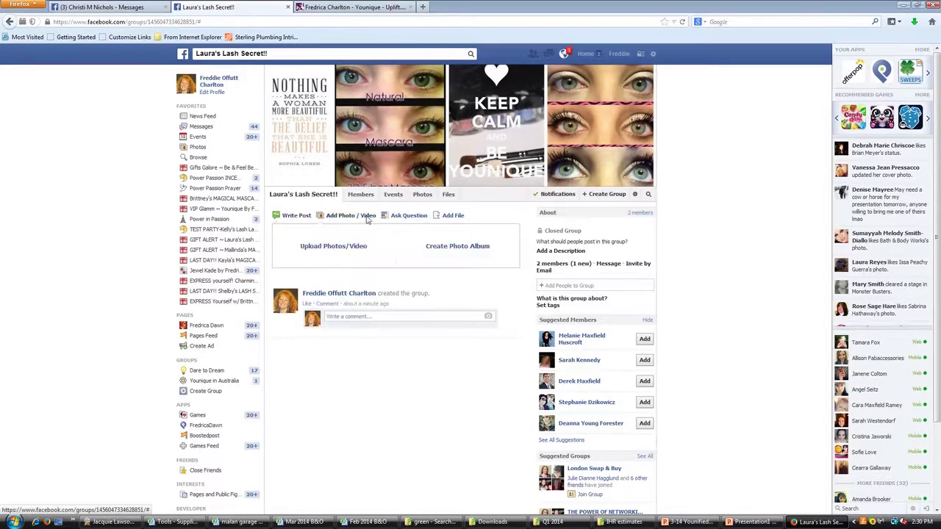
pyautogui.click(359, 249)
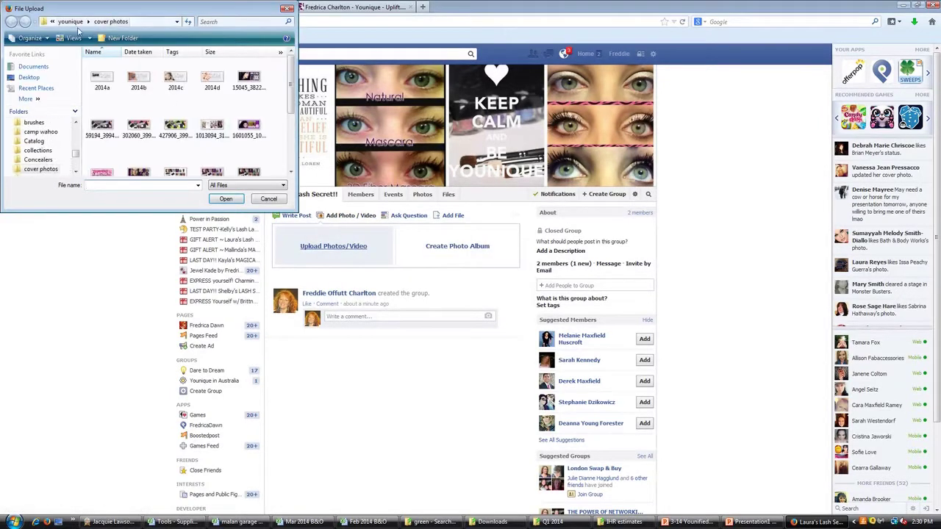
pyautogui.click(72, 23)
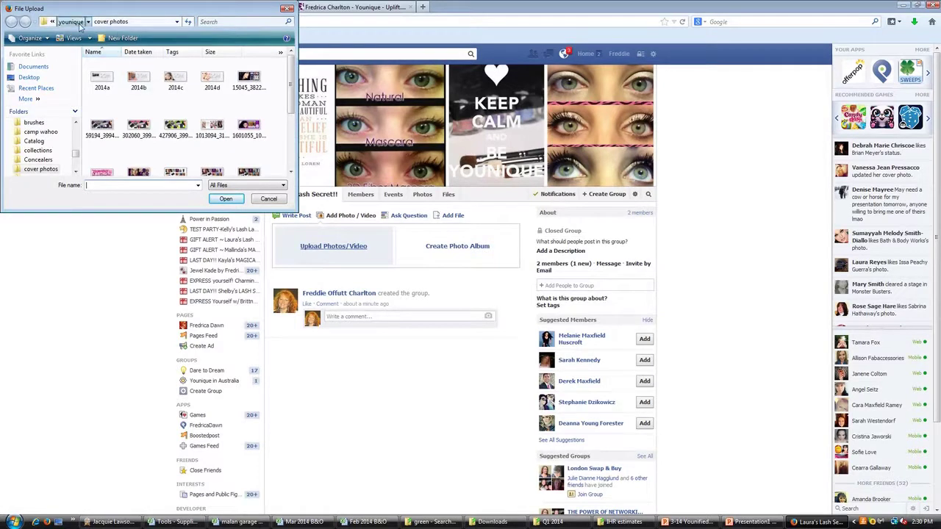
pyautogui.scroll(-5, 166, 101)
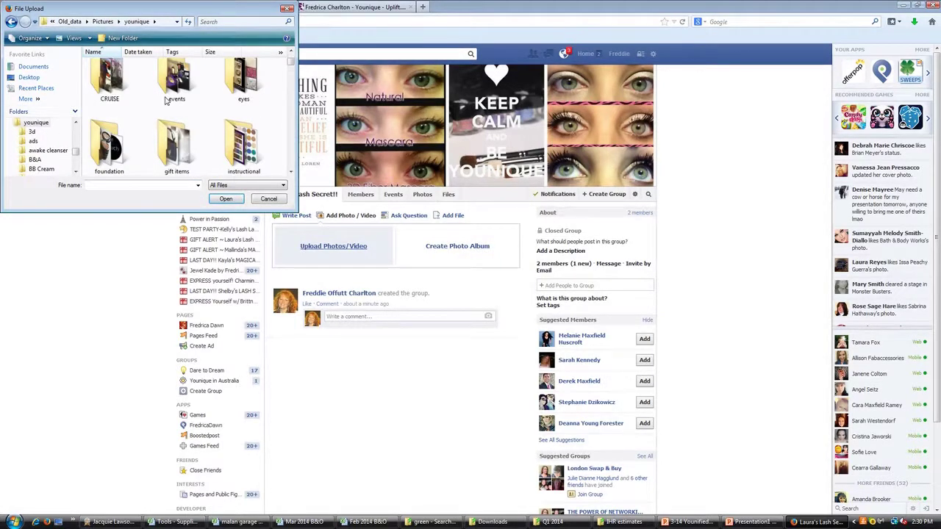
pyautogui.scroll(-6, 167, 100)
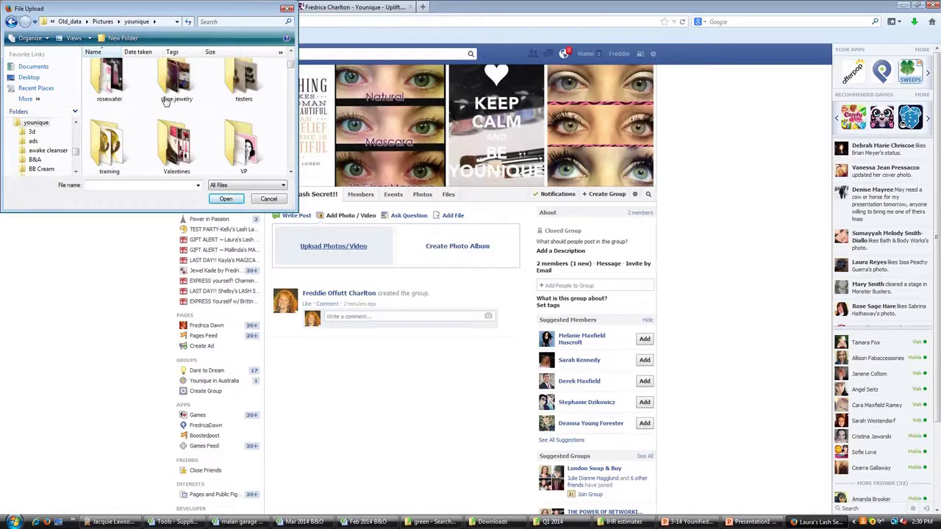
pyautogui.doubleClick(237, 134)
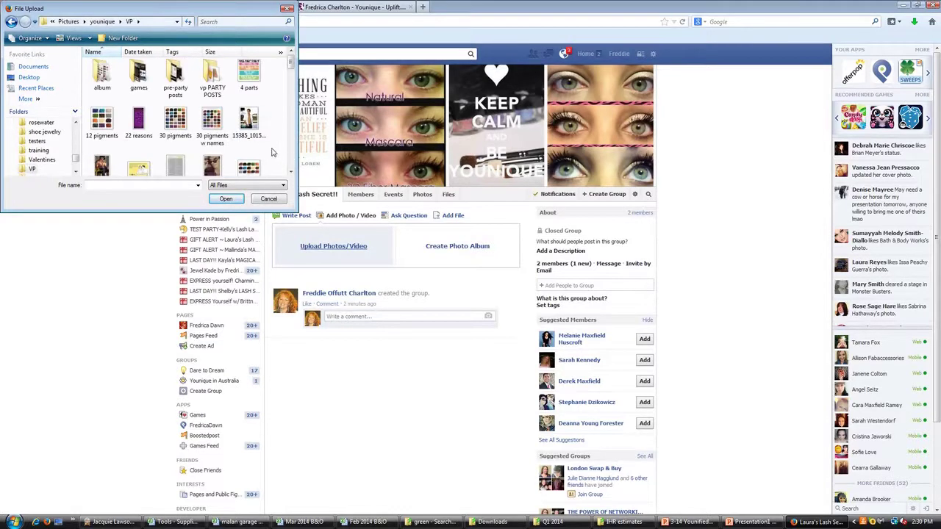
pyautogui.doubleClick(210, 83)
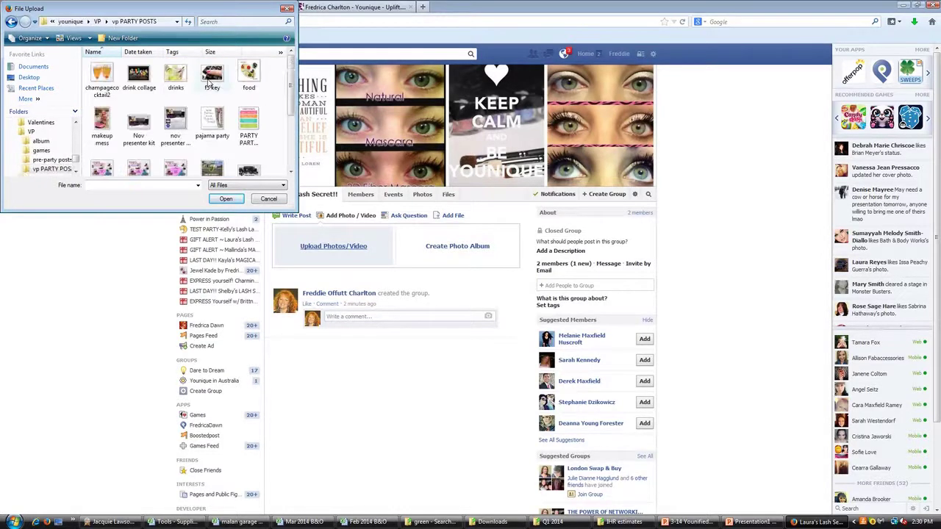
# - Attach the "shopping" image to the welcome post and publish it to the group
pyautogui.scroll(-3, 270, 130)
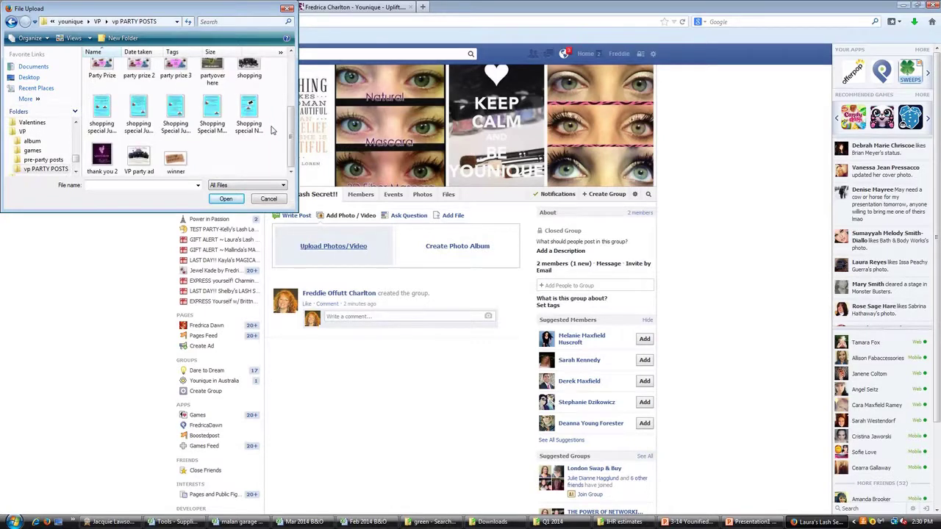
pyautogui.scroll(1, 270, 130)
pyautogui.click(250, 137)
pyautogui.click(233, 199)
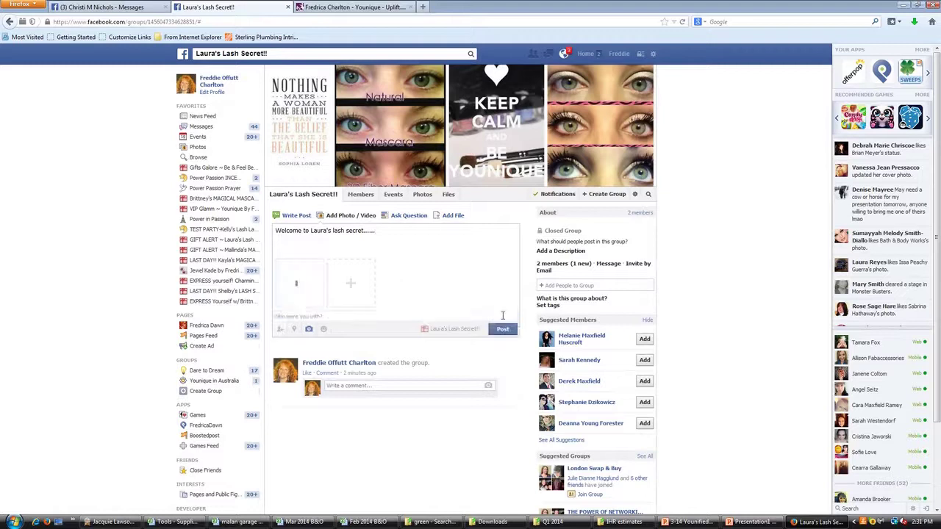
pyautogui.click(503, 329)
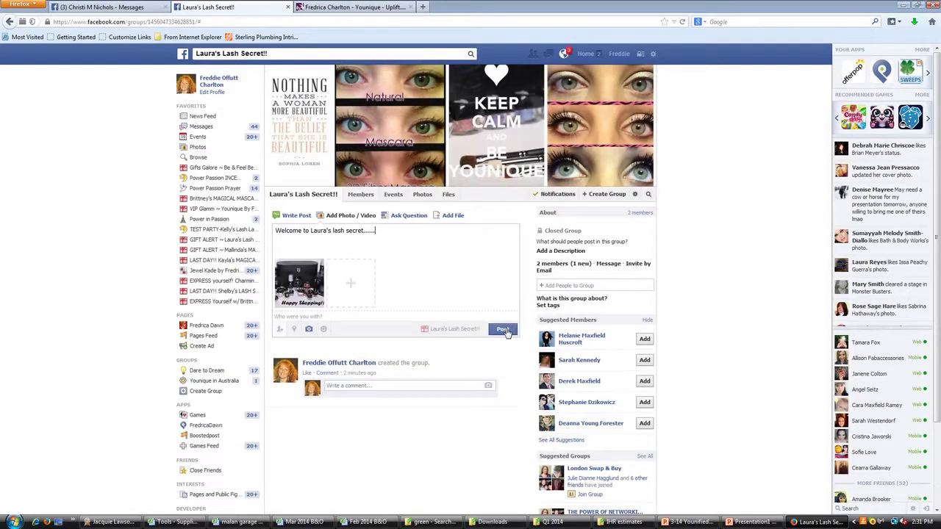
pyautogui.click(504, 330)
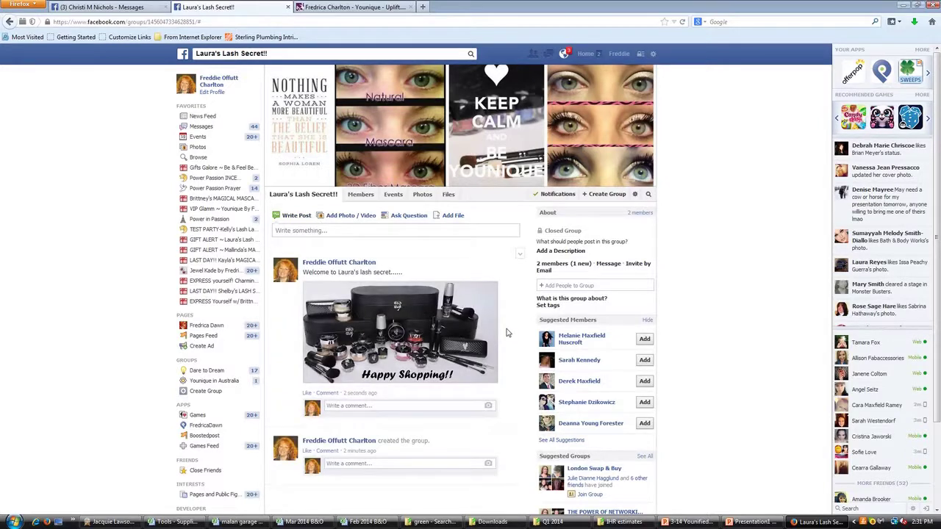
# - Pin the welcome post with the "Happy Shopping!!" image in the group
pyautogui.click(520, 254)
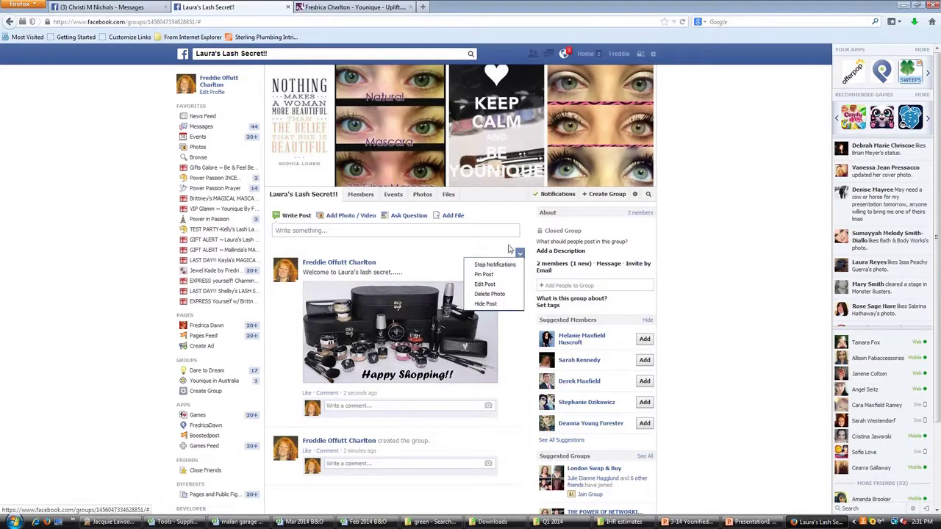
pyautogui.click(414, 254)
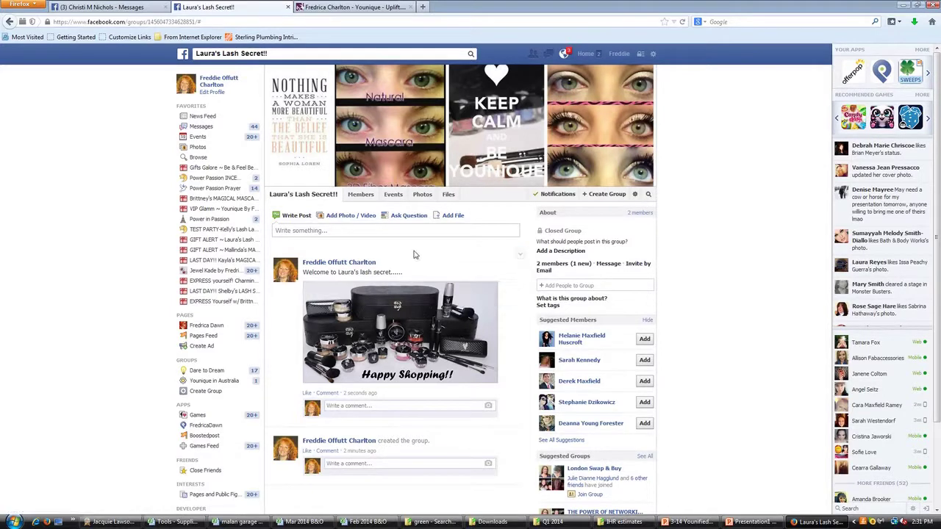
pyautogui.click(520, 255)
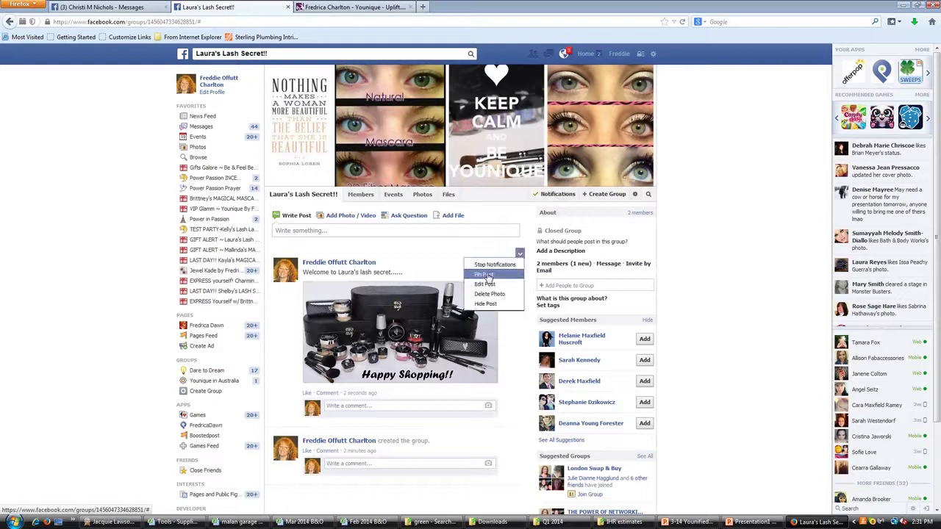
pyautogui.click(490, 273)
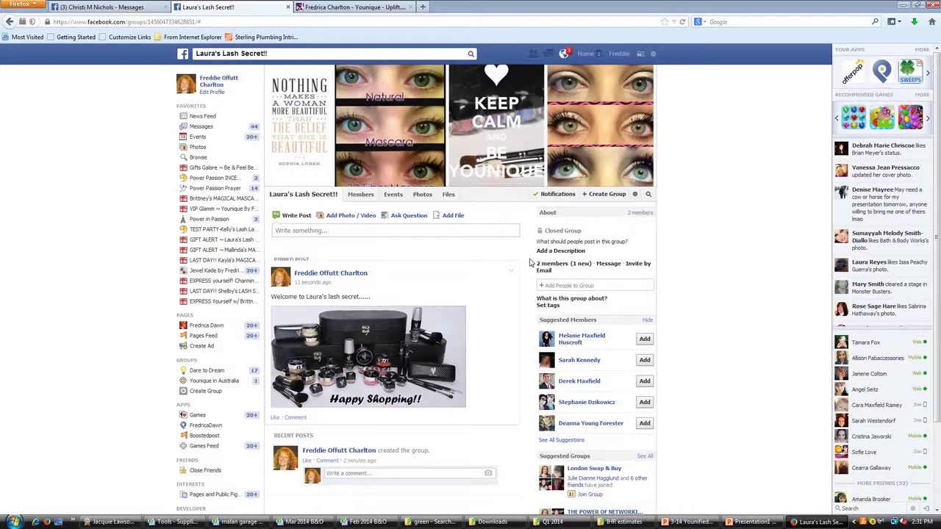
# - Reload the group's main page and select its web address
pyautogui.click(304, 195)
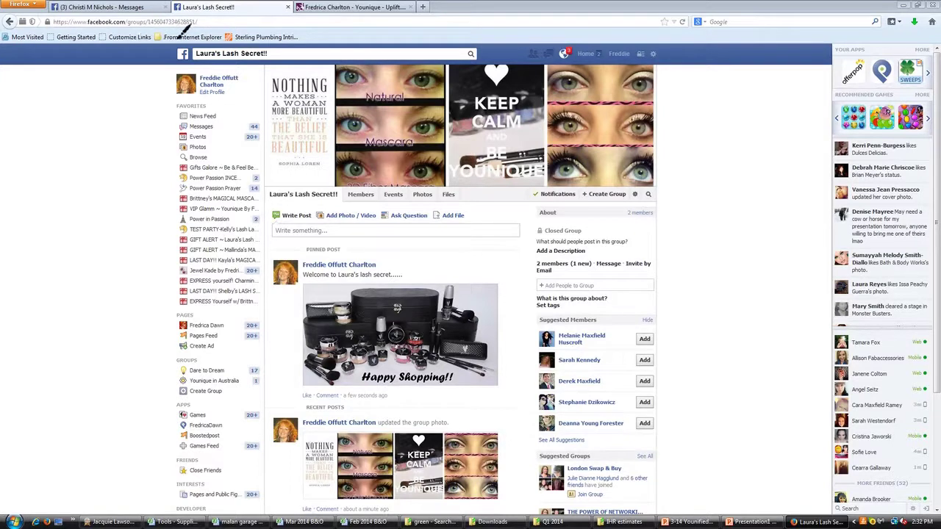
pyautogui.click(183, 22)
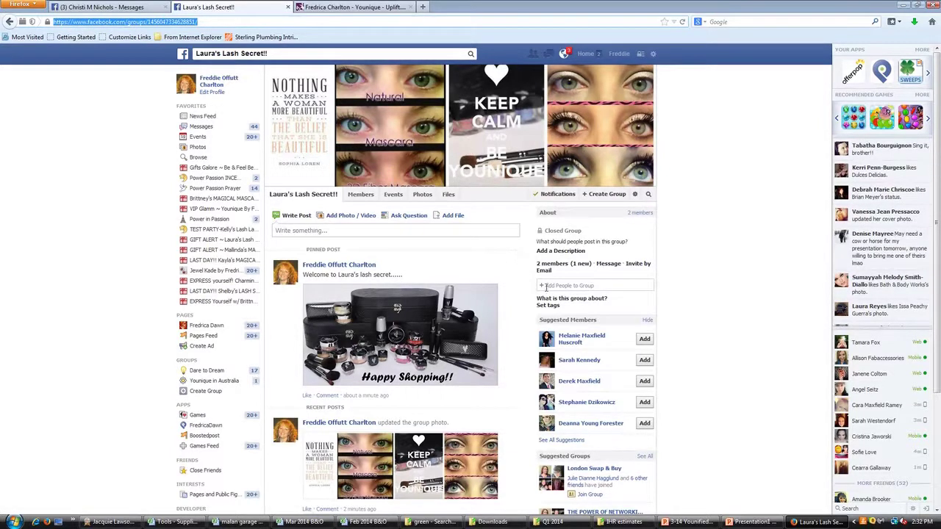
pyautogui.click(34, 336)
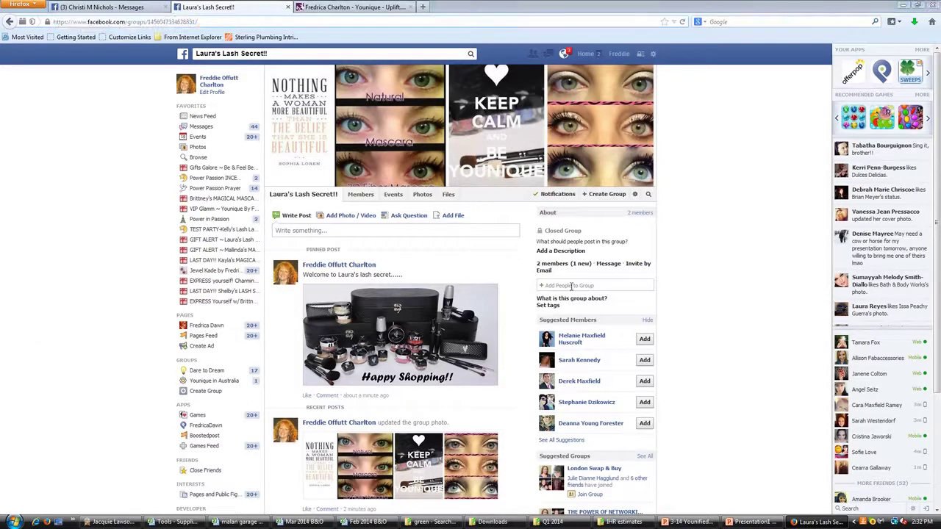
pyautogui.moveTo(557, 277); pyautogui.dragTo(526, 288)
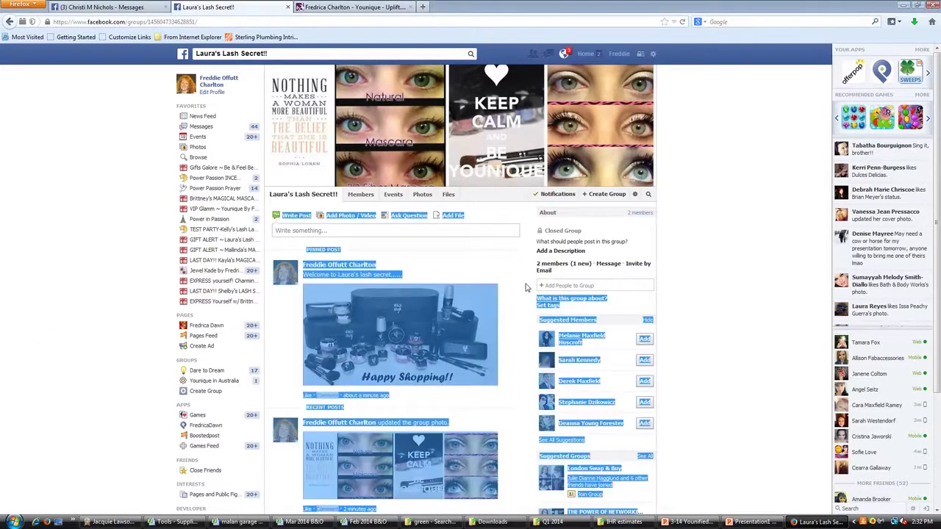
pyautogui.click(525, 288)
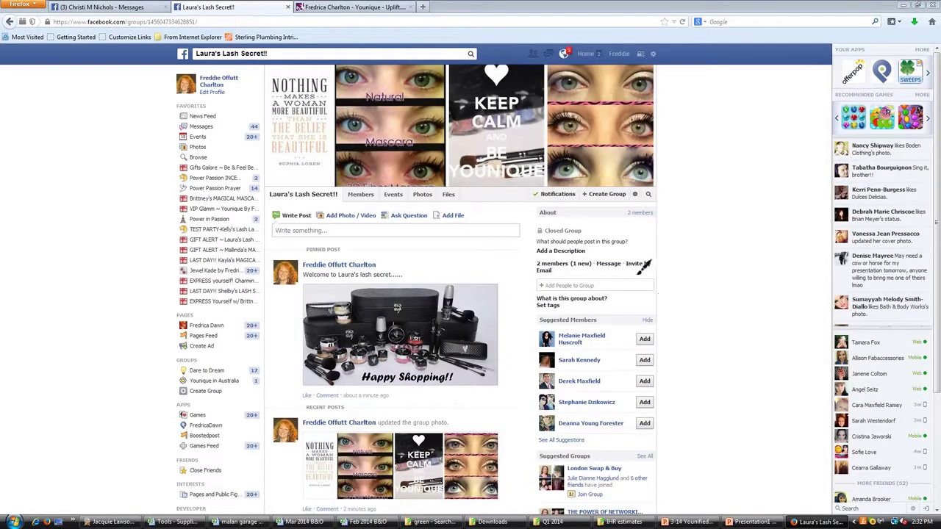
pyautogui.click(571, 283)
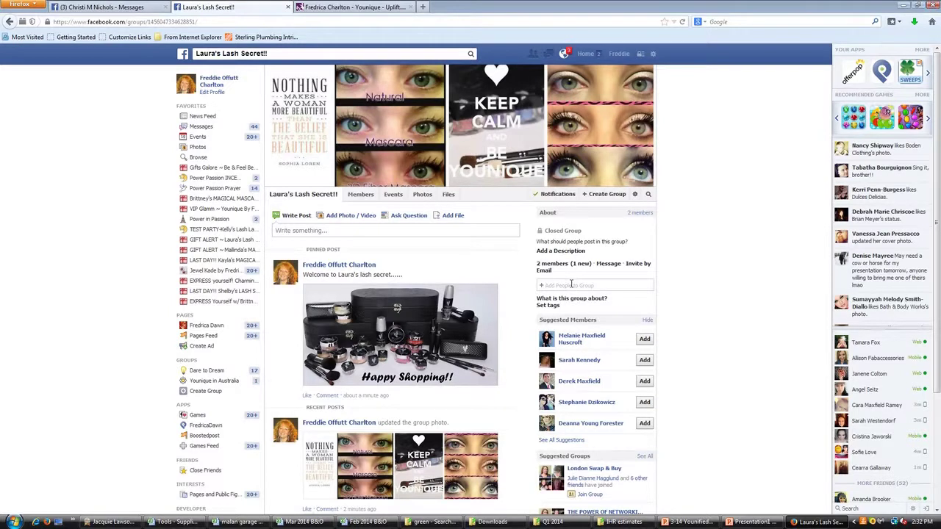
pyautogui.write('ke')
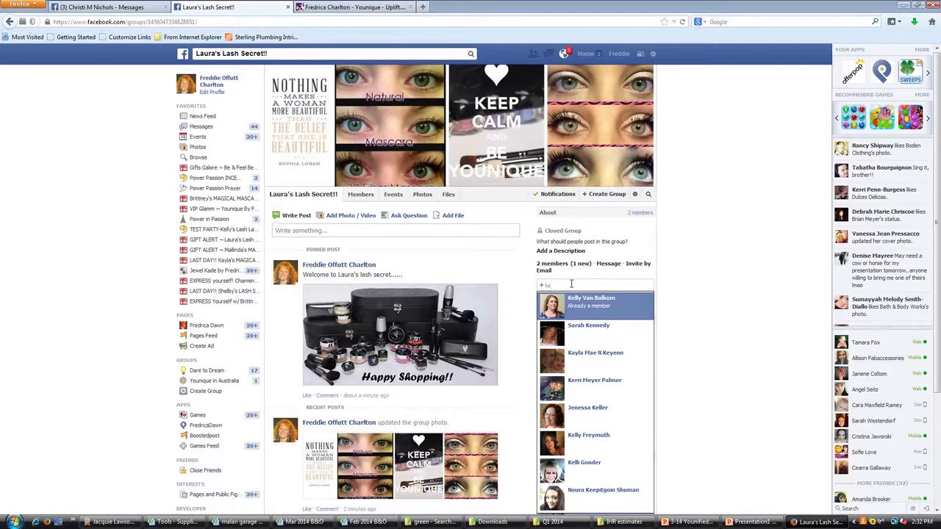
pyautogui.press('BackSpace')
pyautogui.press('BackSpace')
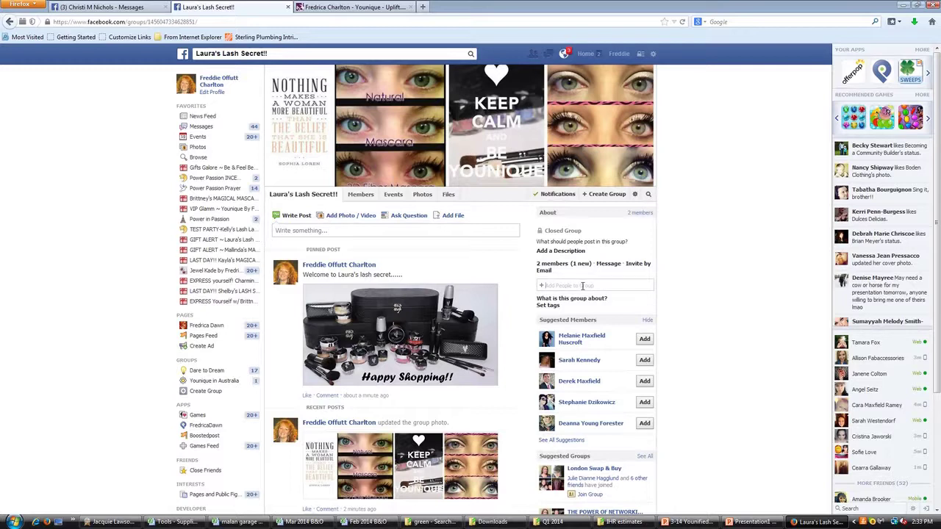
# - Add two friends to the group as members by searching for their first names
pyautogui.write('deann')
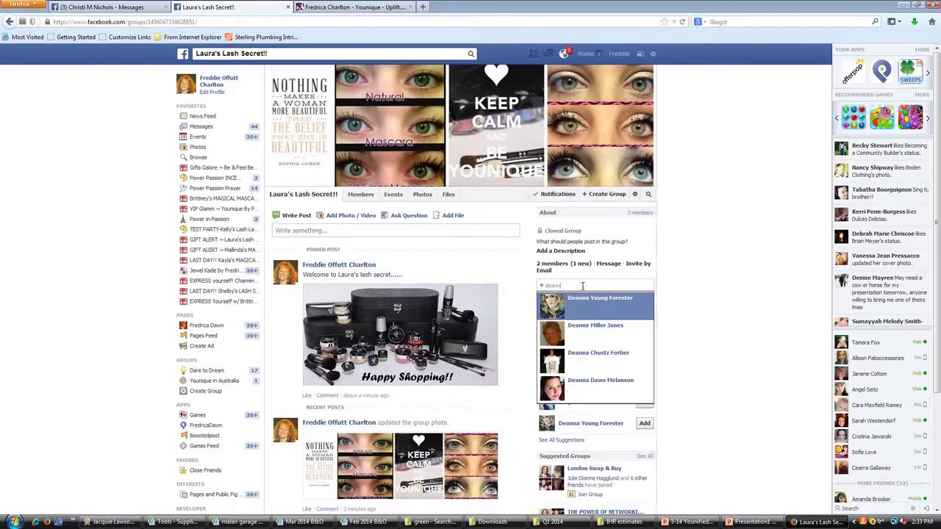
pyautogui.click(589, 304)
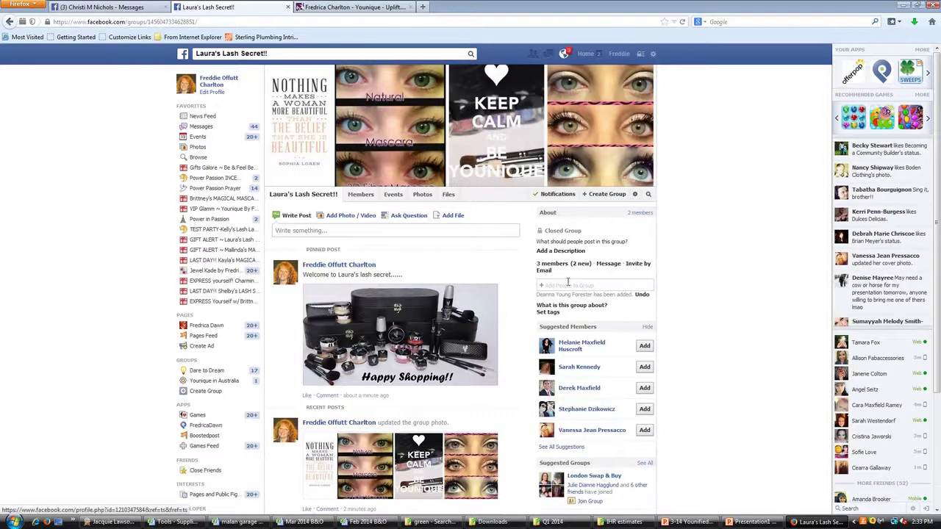
pyautogui.write('jane')
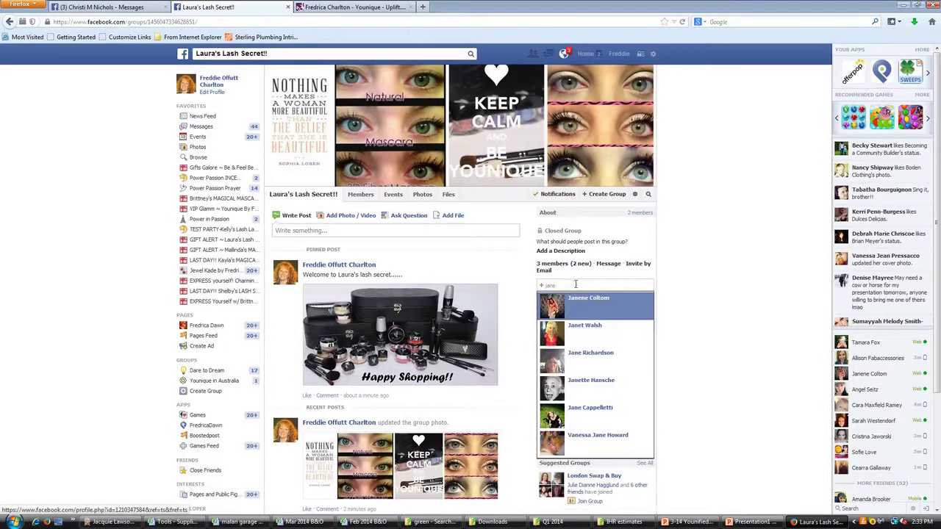
pyautogui.click(581, 299)
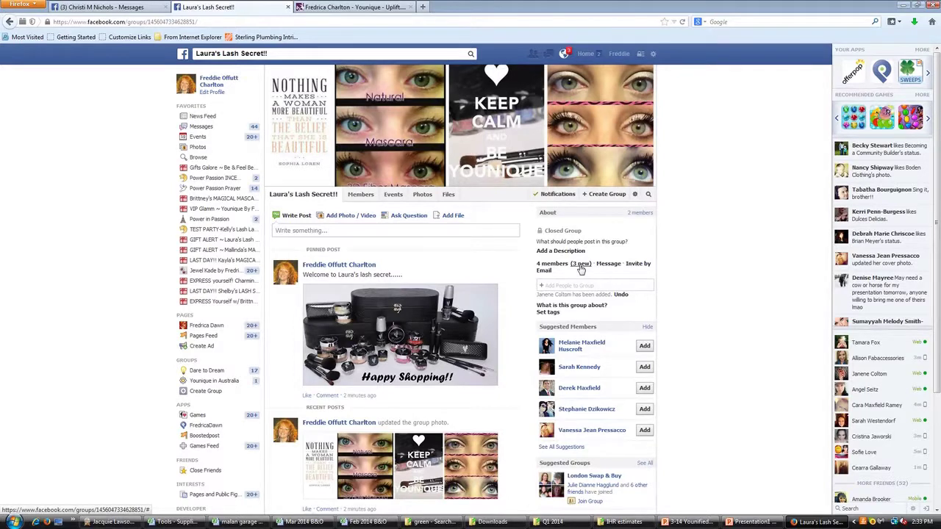
# - Like the invitation entries of all three people in the group's new members list
pyautogui.click(580, 264)
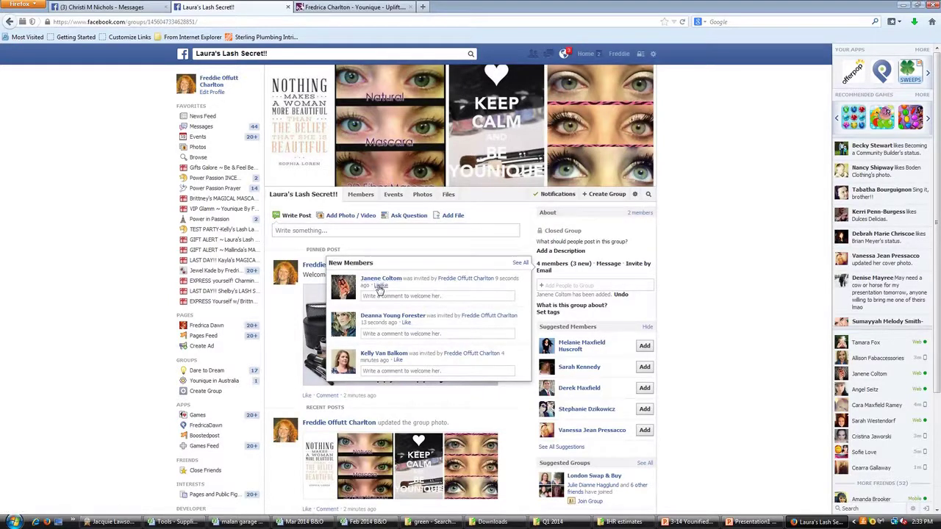
pyautogui.click(404, 323)
pyautogui.click(398, 360)
pyautogui.click(488, 222)
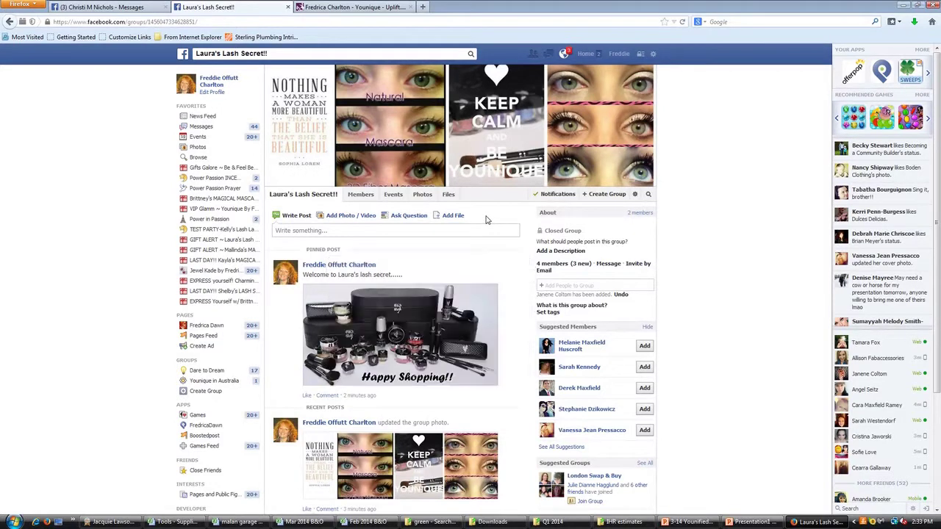
# - On the reloaded group page, comment "Welcome [member's first name] to Laura's lash secret!!" under the most recently added member's invitation, tagging that member
pyautogui.click(319, 197)
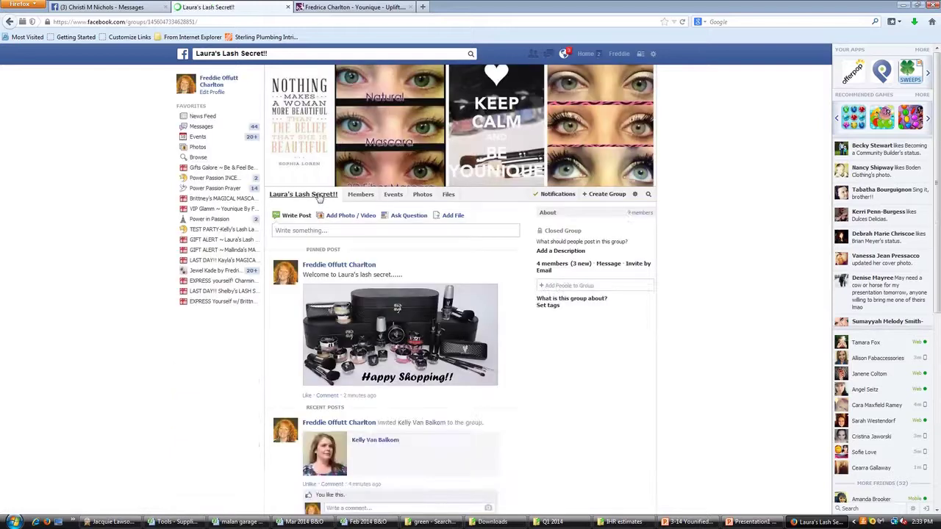
pyautogui.scroll(-3, 500, 294)
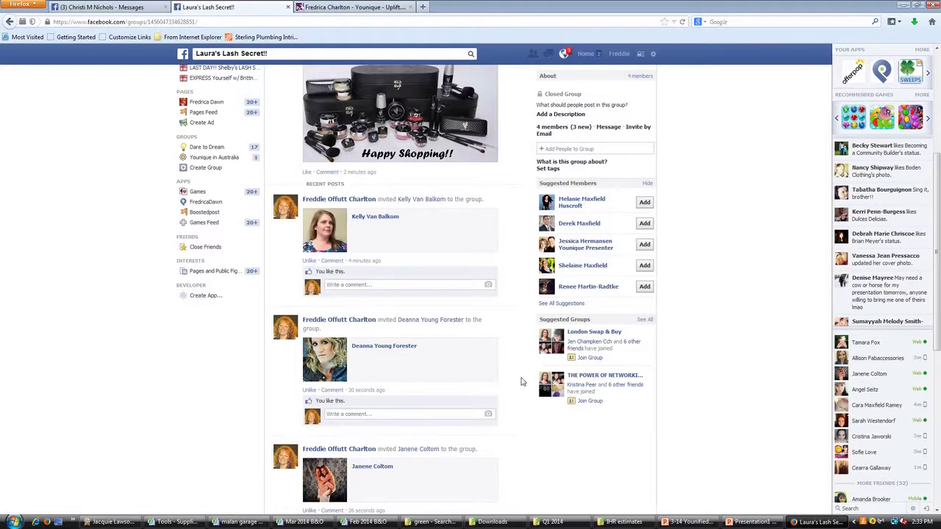
pyautogui.scroll(-1, 521, 381)
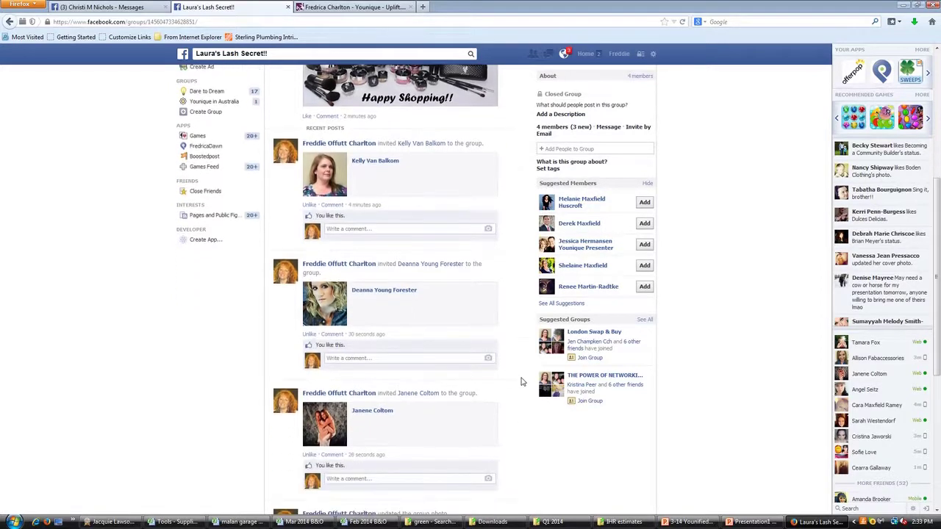
pyautogui.scroll(-1, 521, 381)
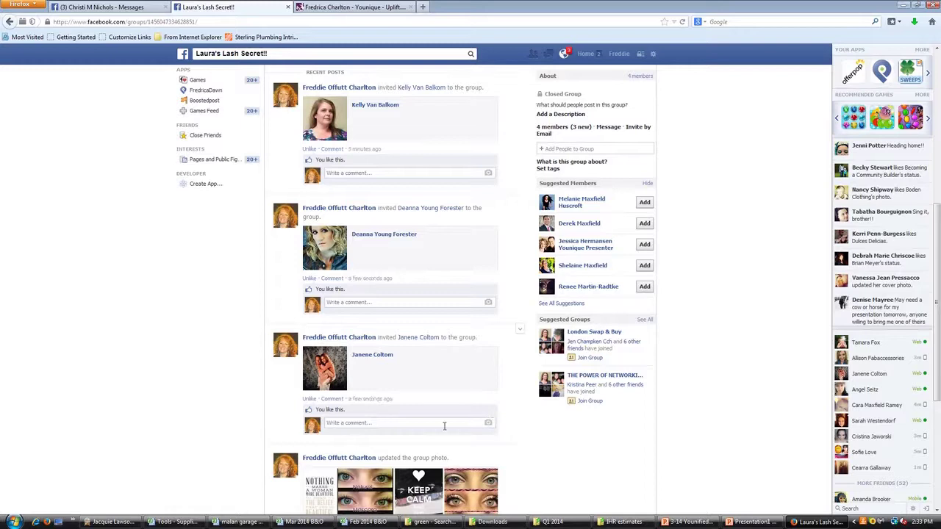
pyautogui.write('Welcome @janen')
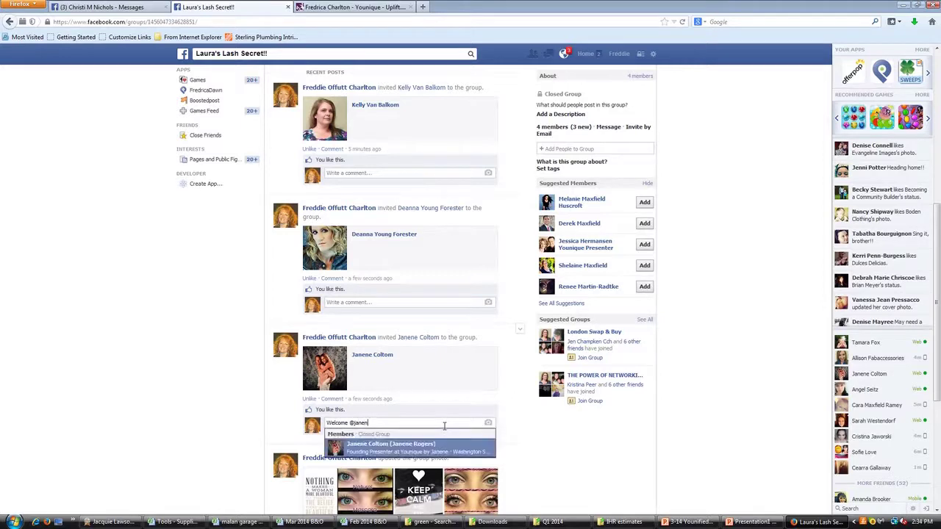
pyautogui.write('e')
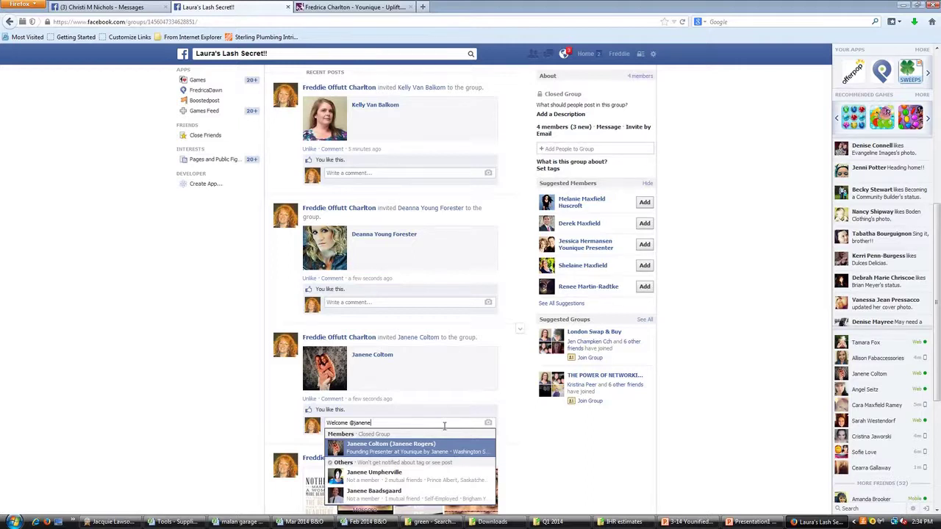
pyautogui.click(441, 442)
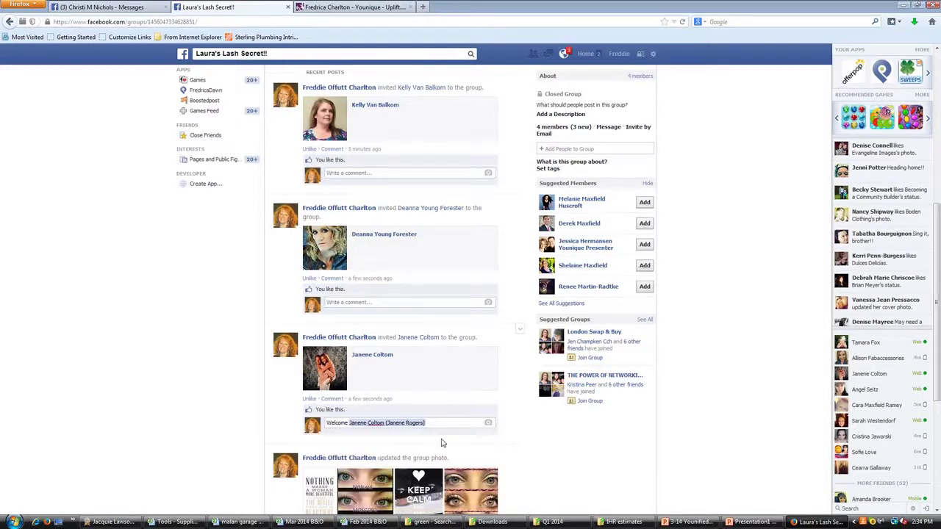
pyautogui.press('BackSpace')
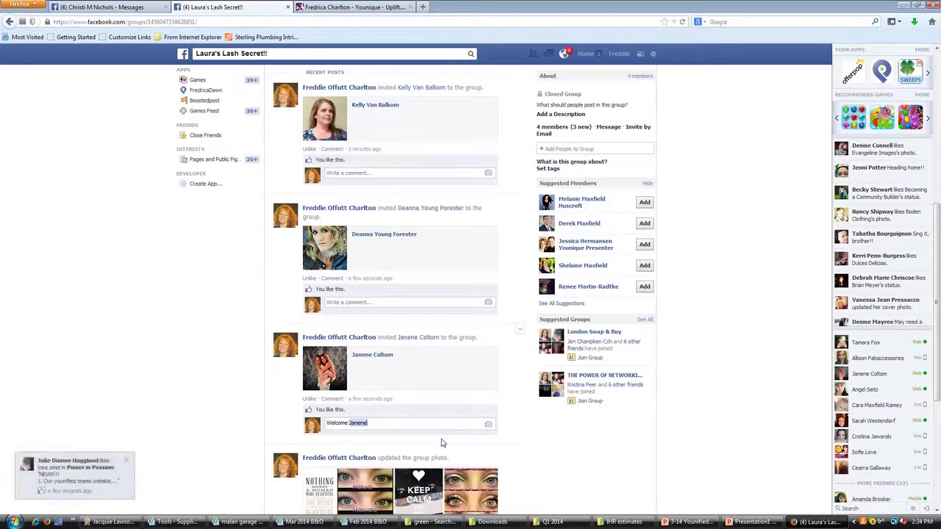
pyautogui.write("to Laura's ")
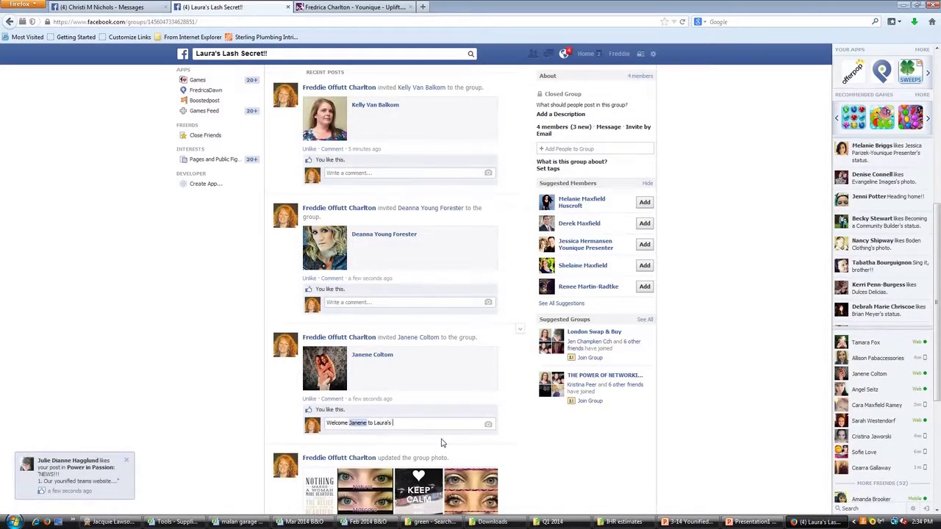
pyautogui.write('lash sec')
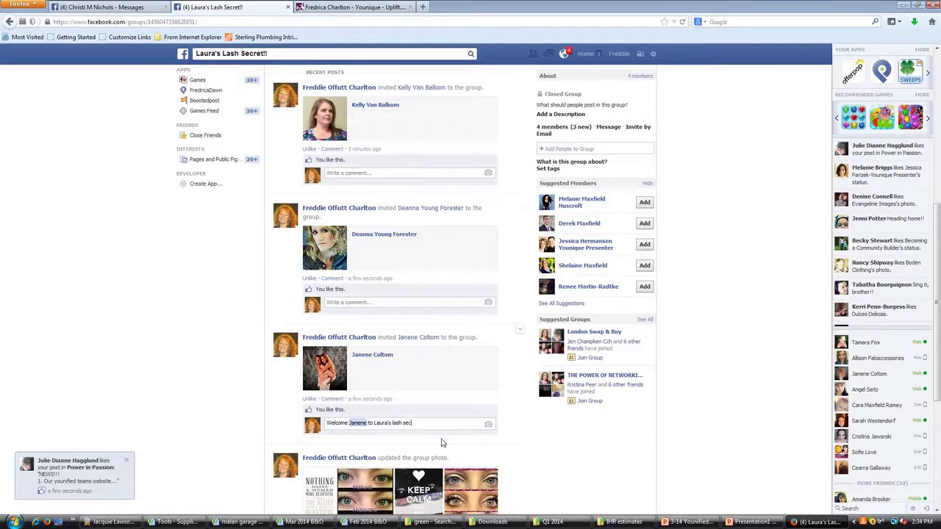
pyautogui.write('ret!!')
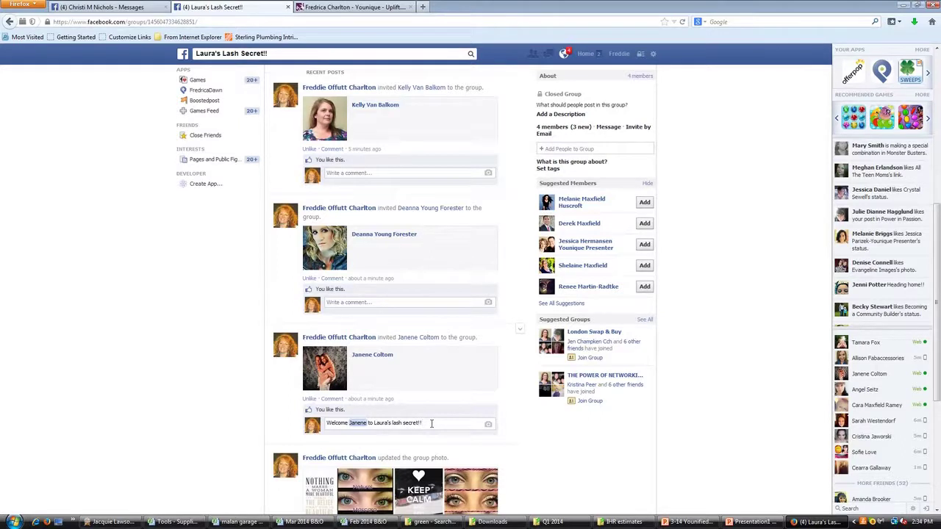
pyautogui.press('Return')
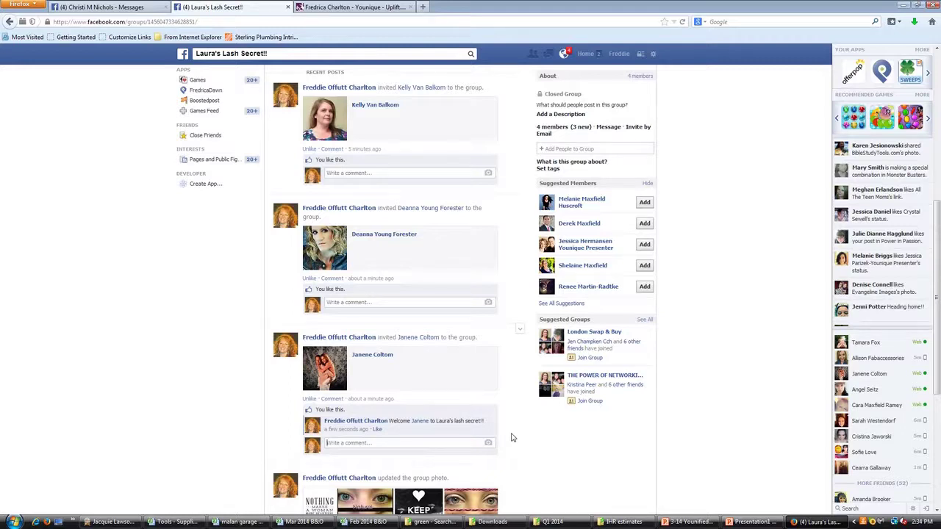
# - Start a new Facebook event and name it "Laura's Lash Secret"
pyautogui.scroll(3, 512, 438)
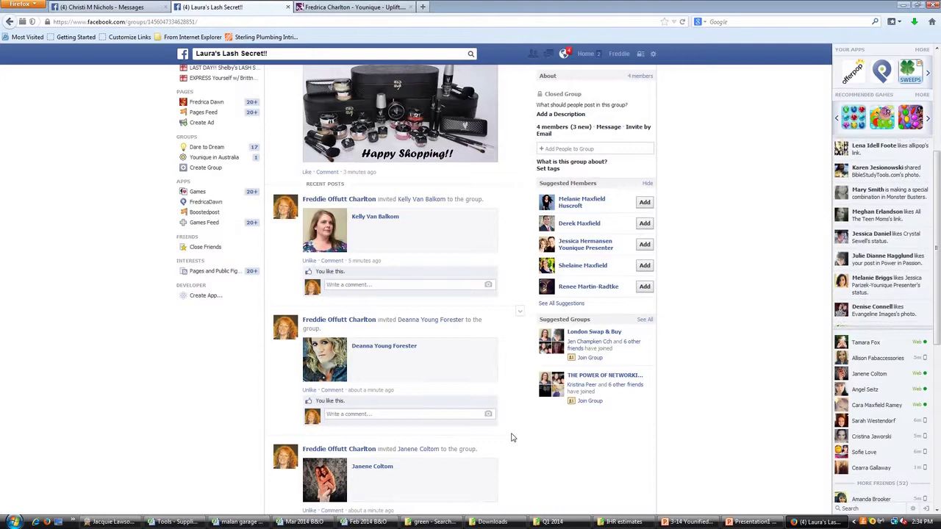
pyautogui.scroll(5, 512, 438)
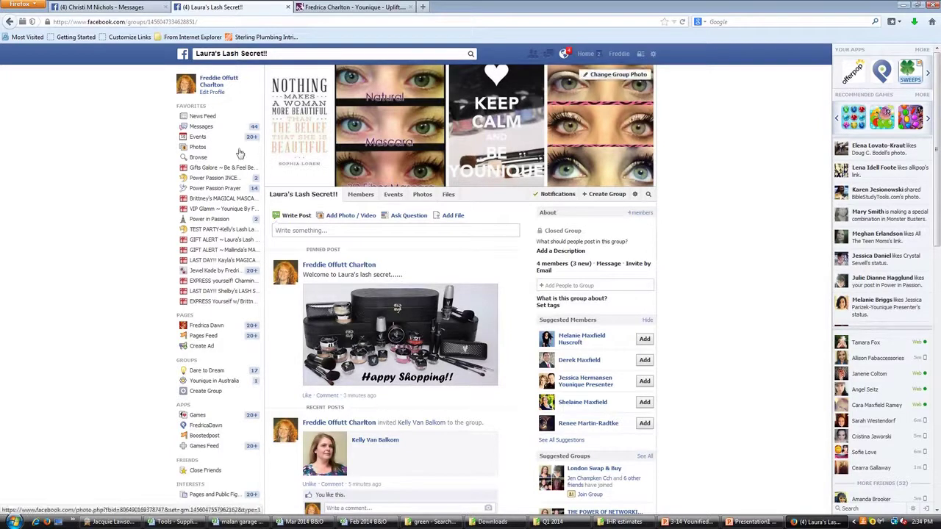
pyautogui.click(198, 137)
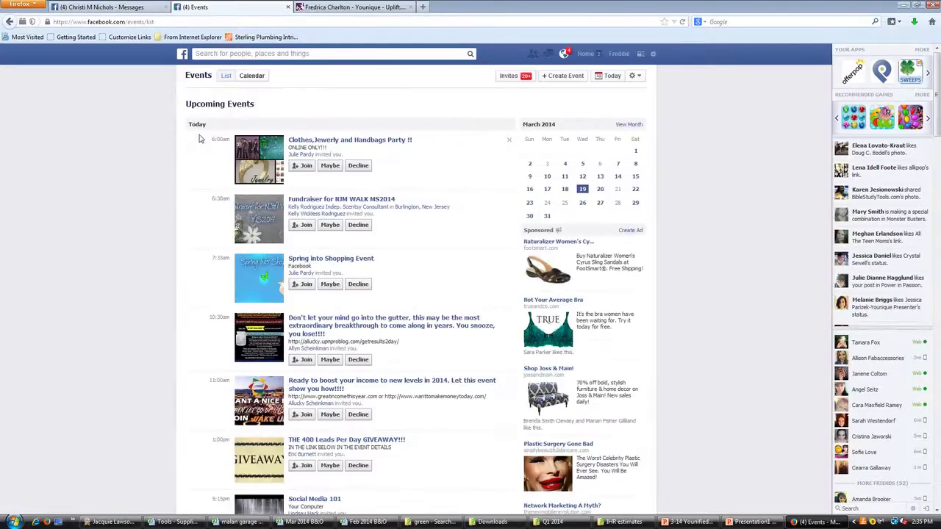
pyautogui.click(568, 76)
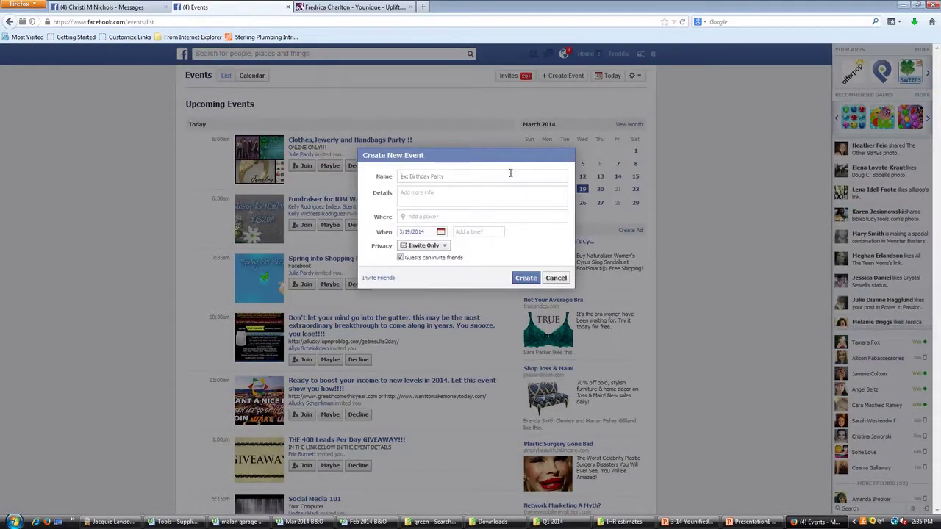
pyautogui.write("Laura's Lash Secret")
# - Enter "this is an awesome online party!!" as the event details and "All Online" as its location
pyautogui.click(499, 191)
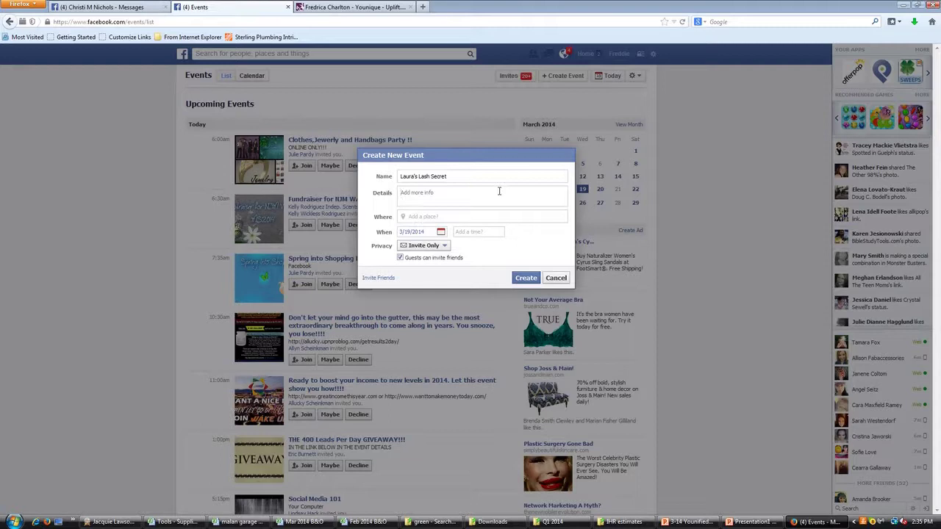
pyautogui.write('this a')
pyautogui.press('BackSpace')
pyautogui.write('is an ')
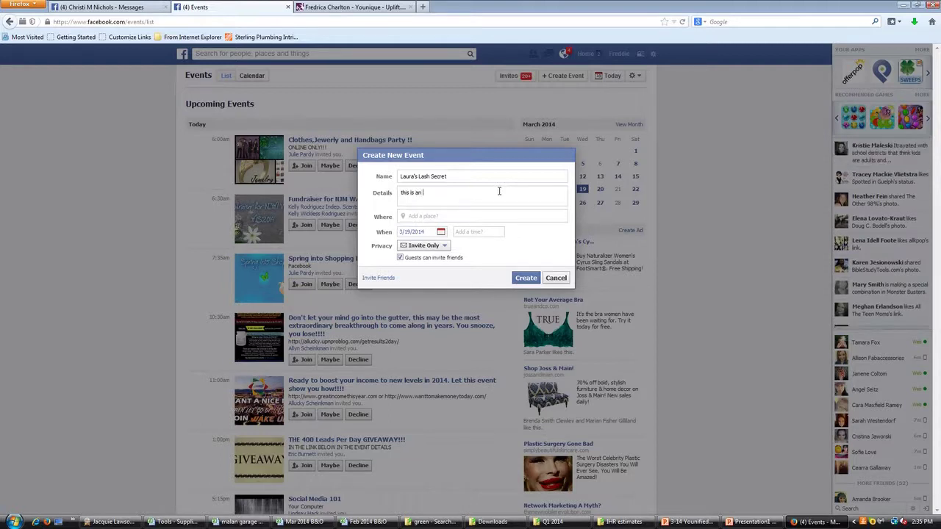
pyautogui.write('awesome online party!!')
pyautogui.click(486, 218)
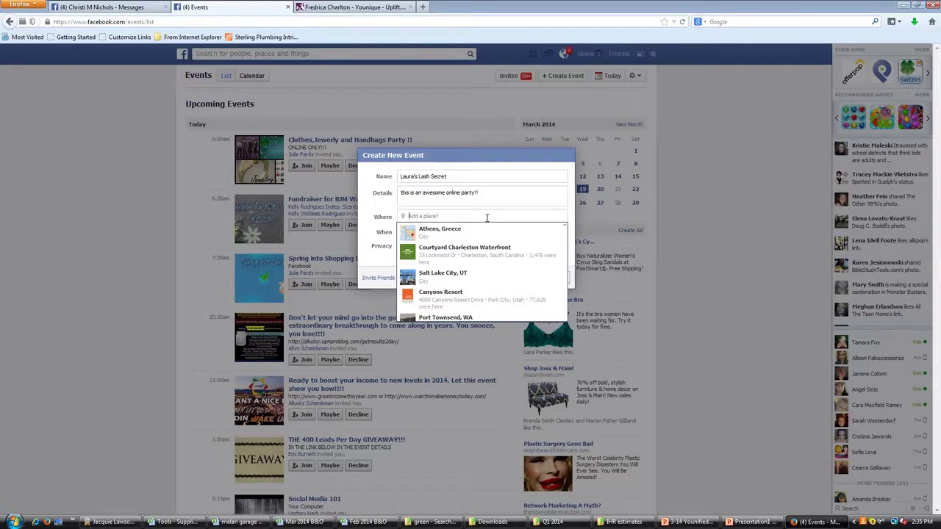
pyautogui.write('All Online')
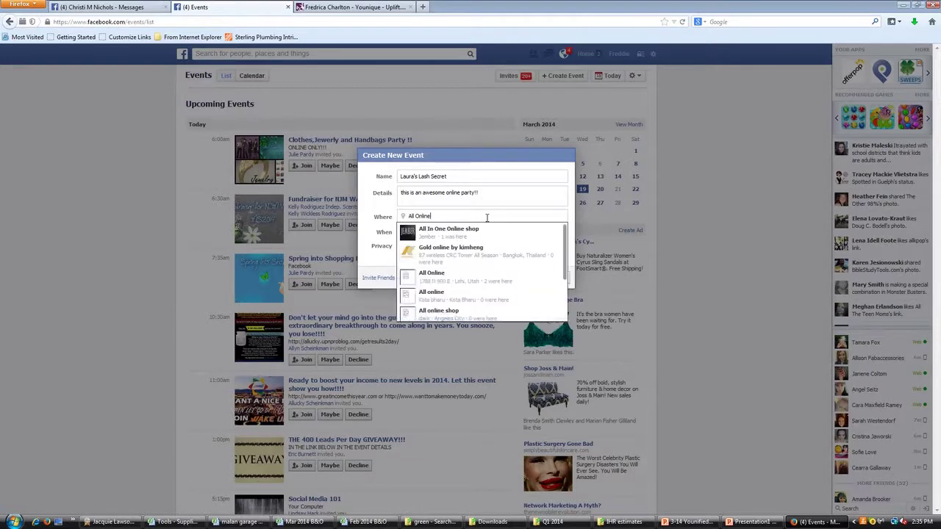
pyautogui.hotkey('ctrl', 'a')
pyautogui.click(386, 209)
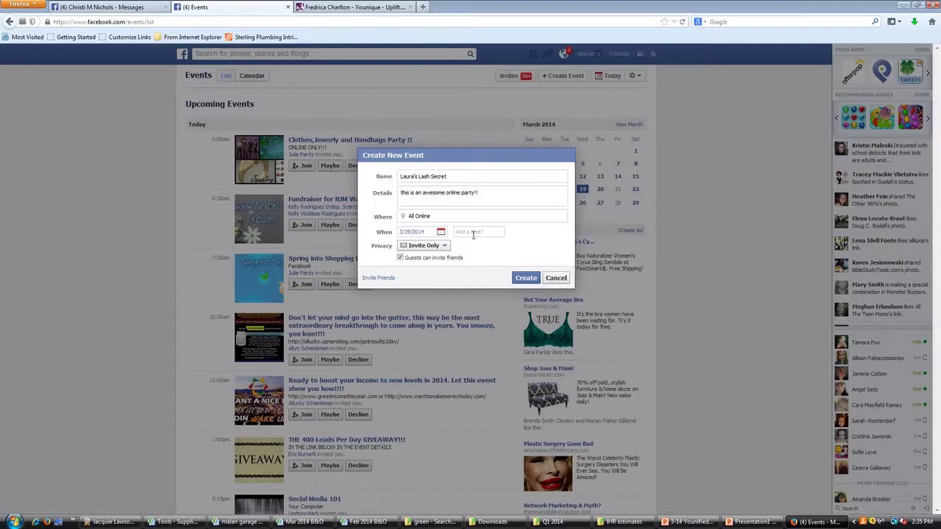
# - Set the event's start time to 7:00 am and create the event
pyautogui.click(473, 232)
pyautogui.write('7a')
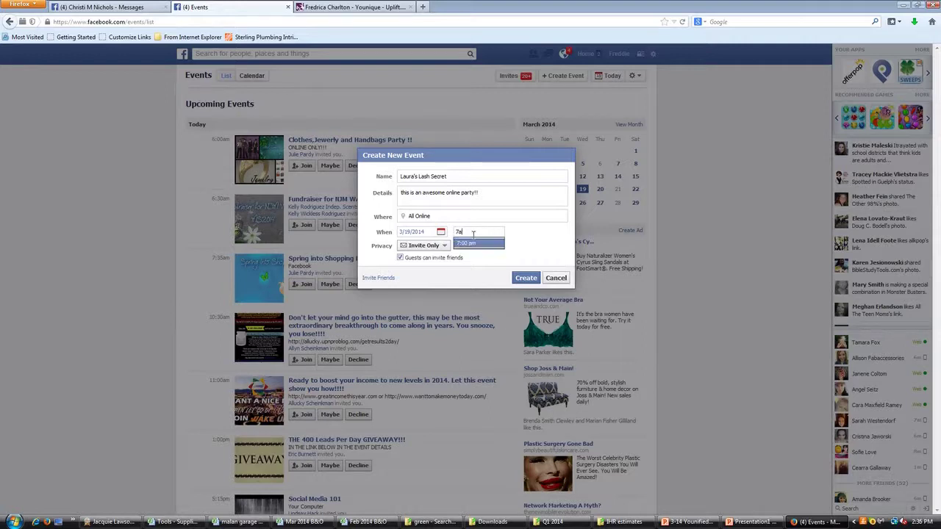
pyautogui.click(475, 244)
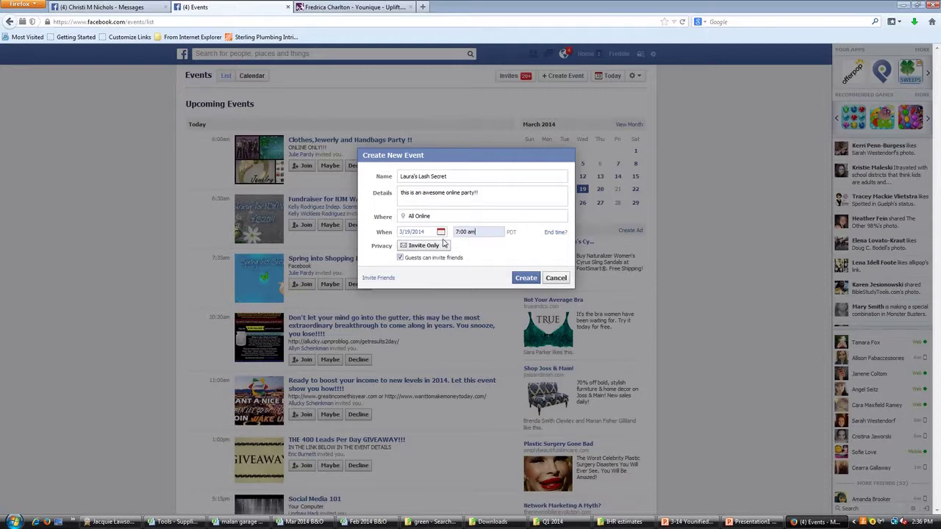
pyautogui.click(526, 278)
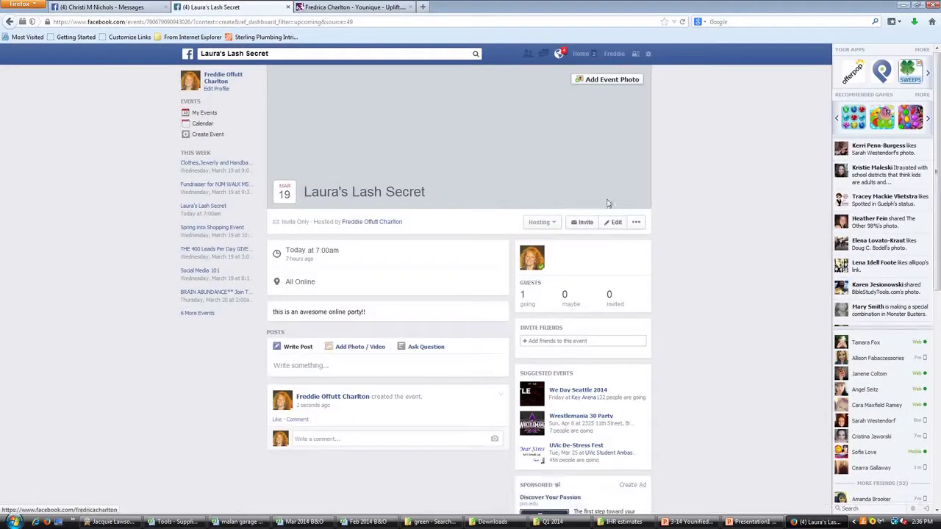
# - Upload the image "cover 11" from the younique "cover photos" folder as the event photo, save it, and collapse the chat window
pyautogui.click(613, 81)
pyautogui.click(601, 103)
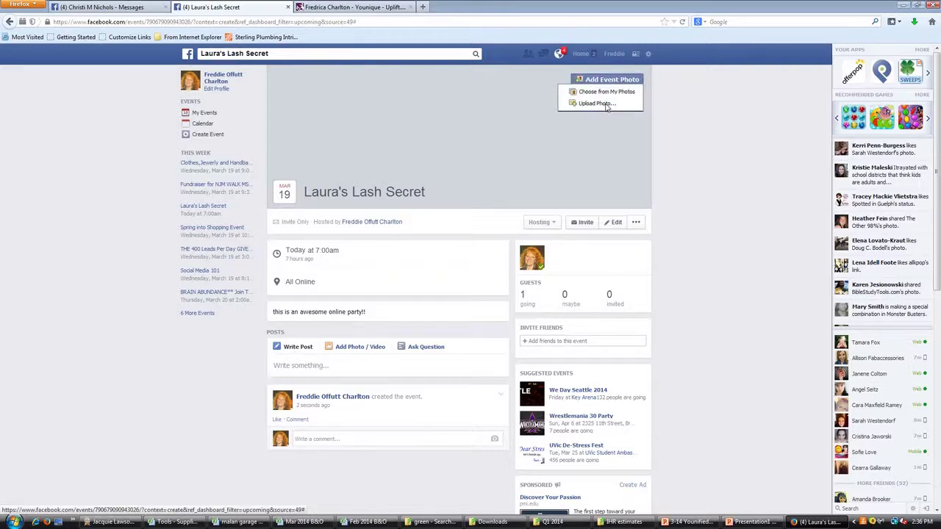
pyautogui.click(71, 21)
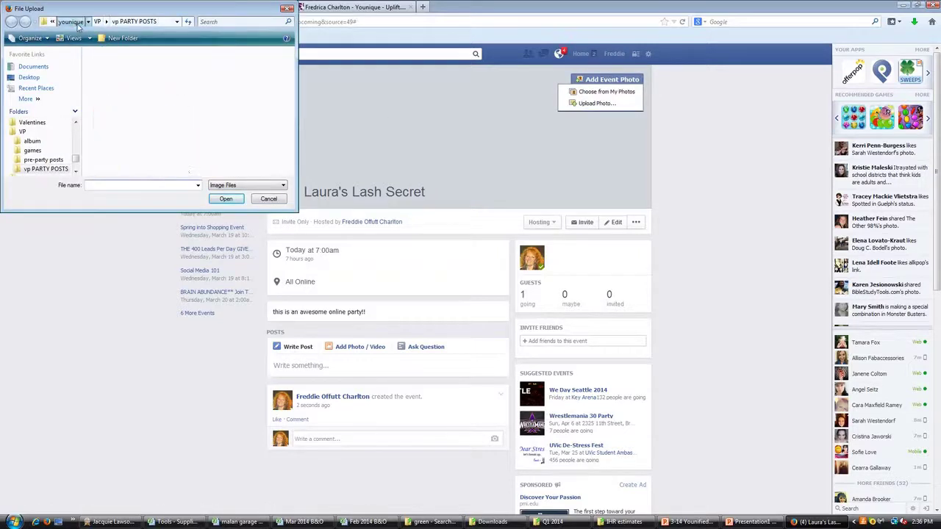
pyautogui.scroll(5, 198, 110)
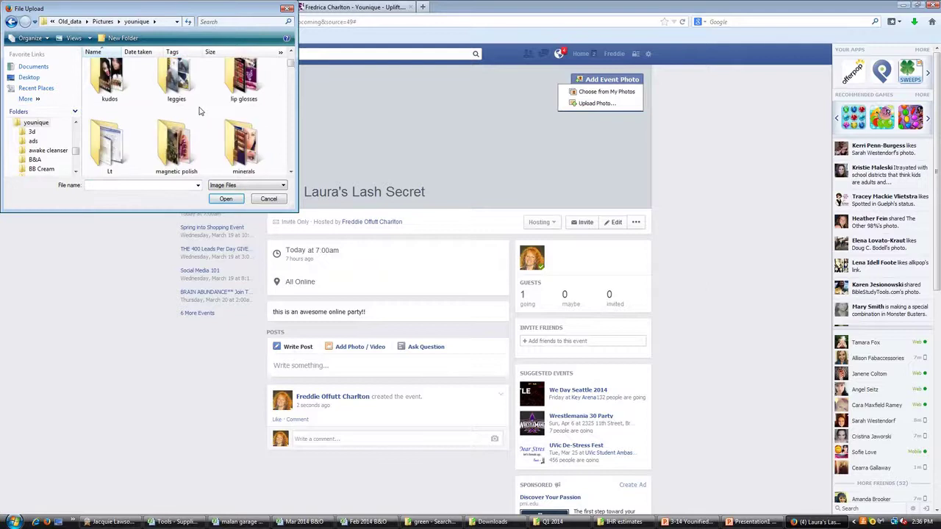
pyautogui.doubleClick(182, 90)
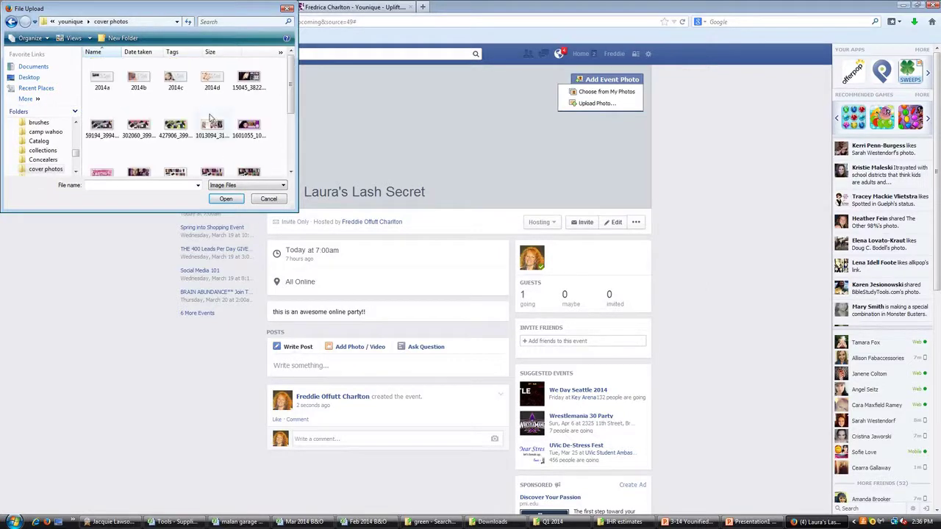
pyautogui.scroll(-3, 276, 144)
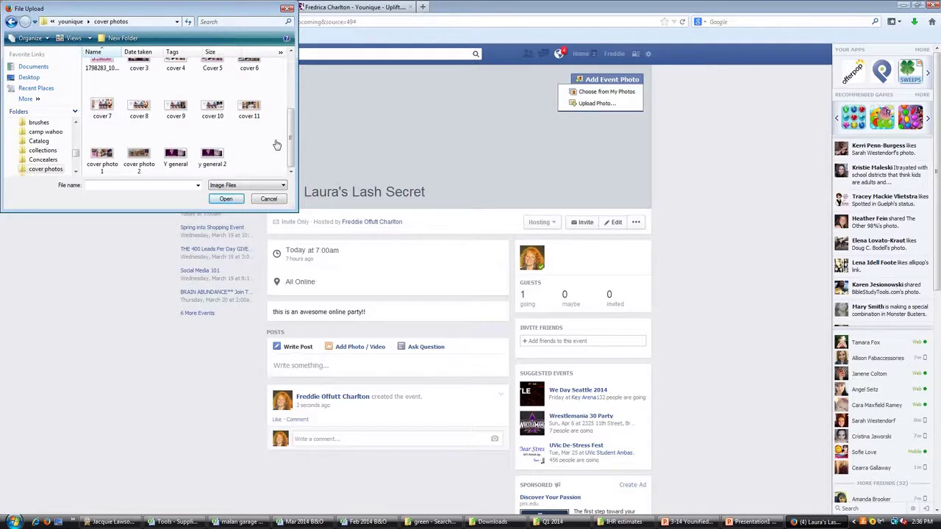
pyautogui.click(254, 118)
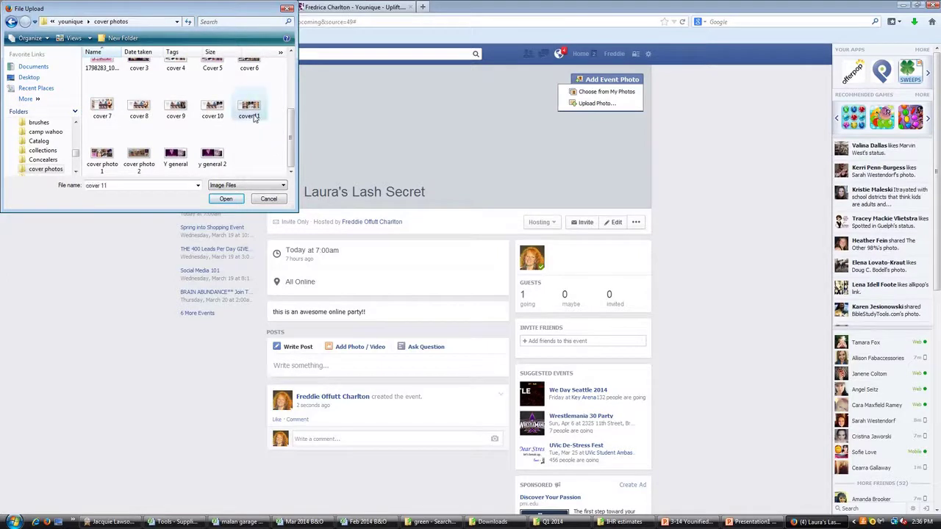
pyautogui.click(234, 199)
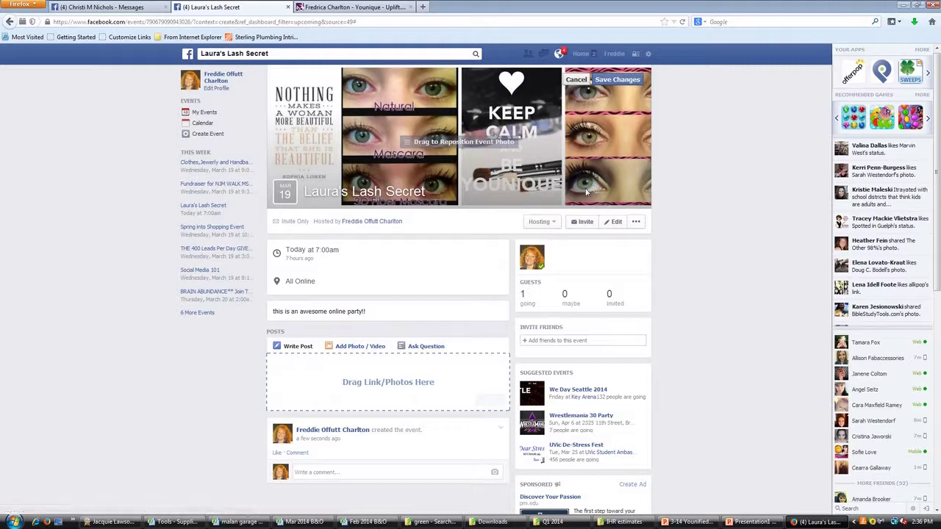
pyautogui.click(614, 81)
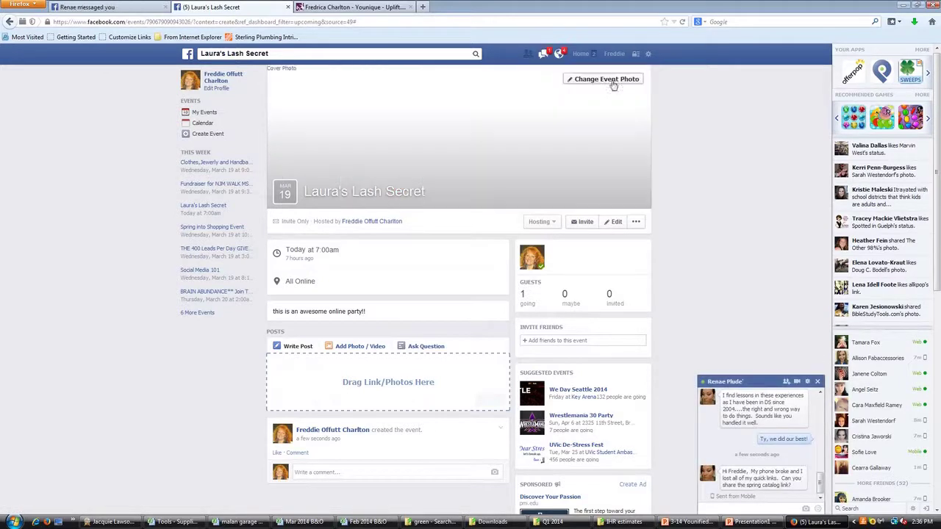
pyautogui.click(763, 380)
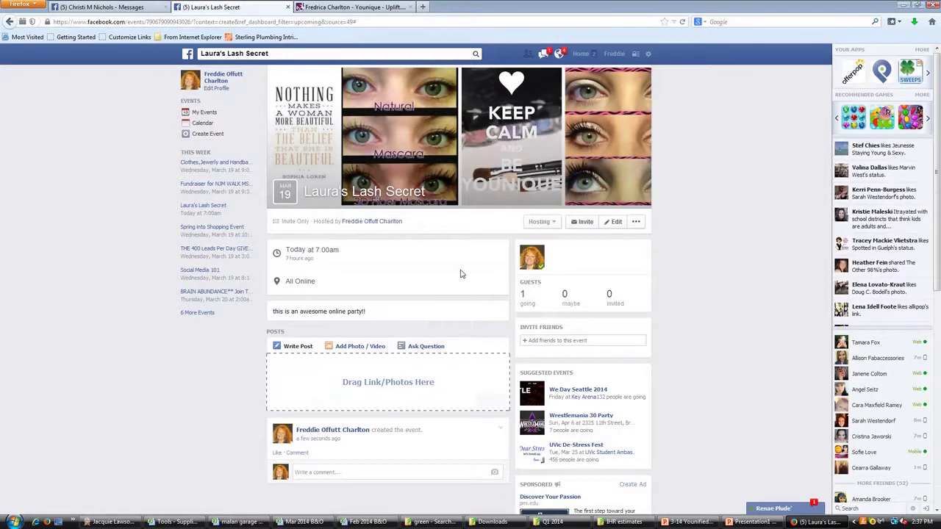
# - Invite a friend to the event by entering the friend's first name and choosing the first matching suggestion
pyautogui.scroll(-2, 462, 276)
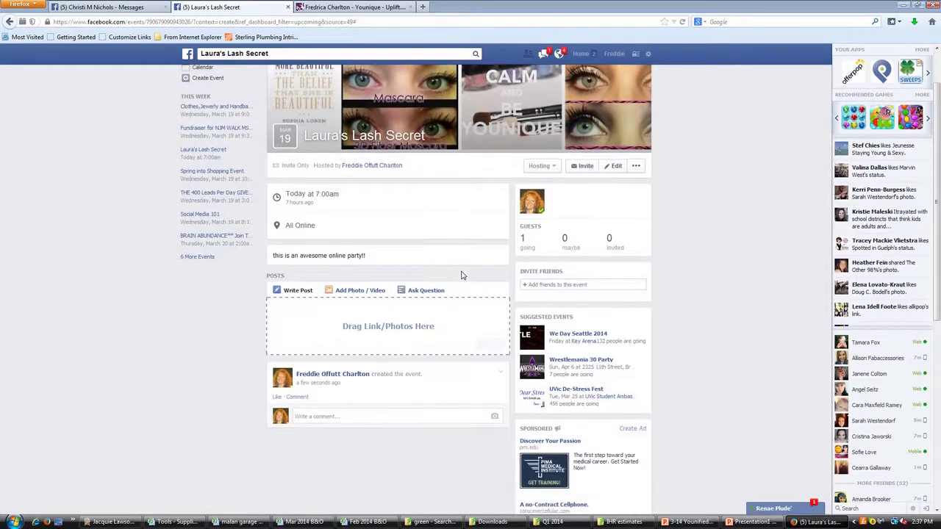
pyautogui.click(297, 290)
pyautogui.write('kelly')
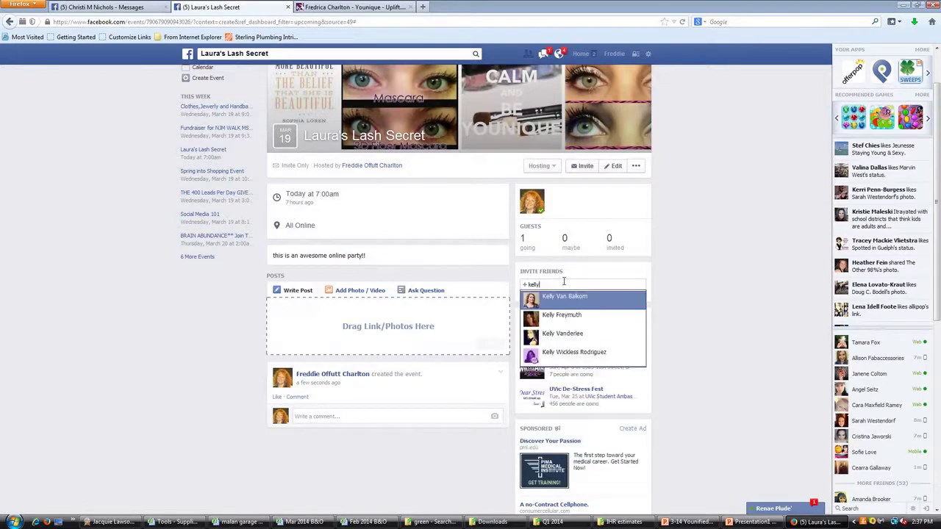
pyautogui.click(566, 298)
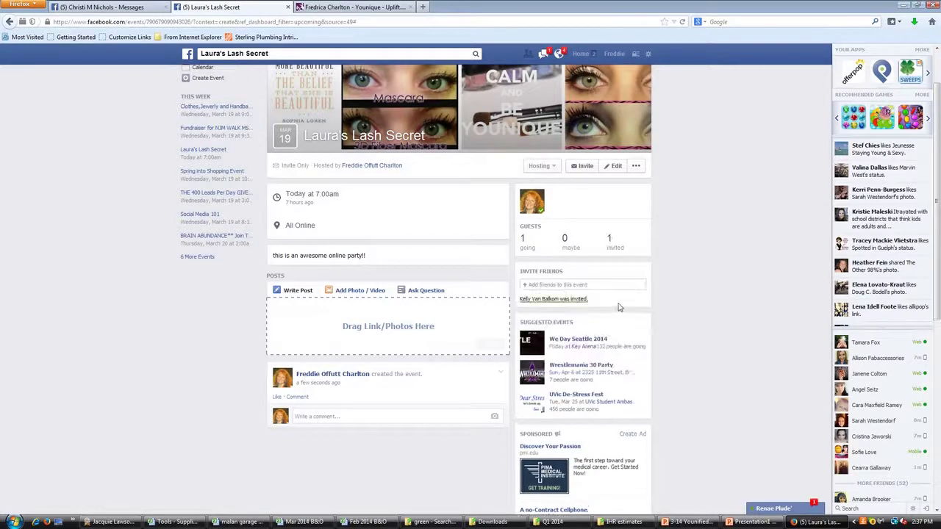
# - Reload the event page through its title and highlight its full web address, ending in the friend invitation field
pyautogui.click(340, 139)
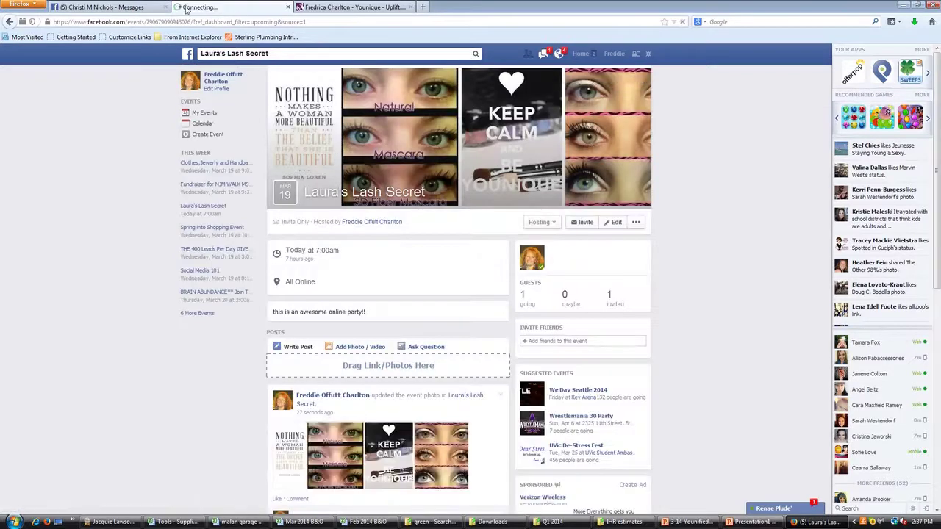
pyautogui.click(188, 21)
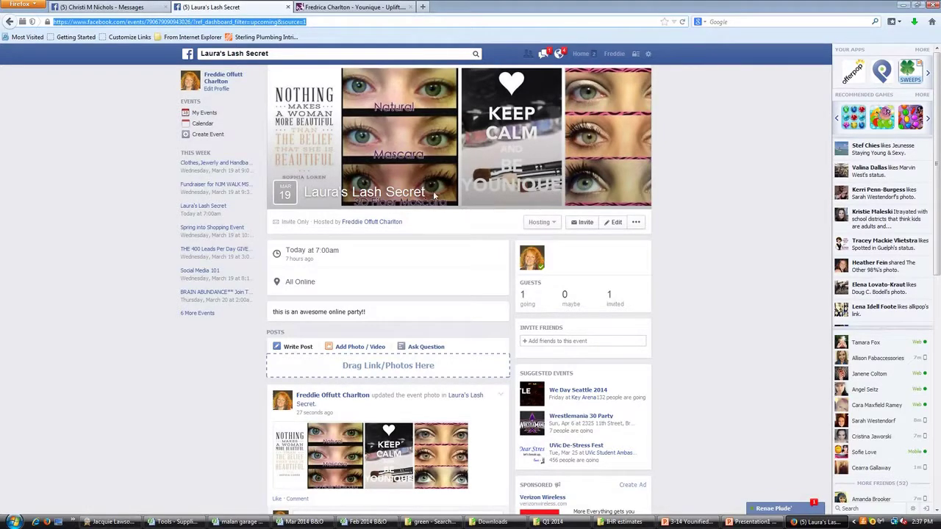
pyautogui.click(587, 341)
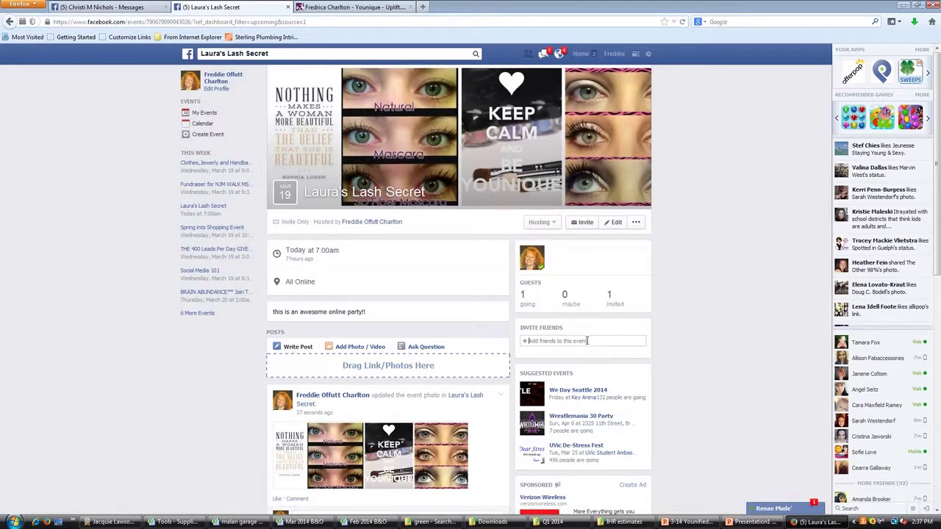
# - Try the Friends of Guests privacy in the event info, restore Invite Only, and save
pyautogui.click(616, 223)
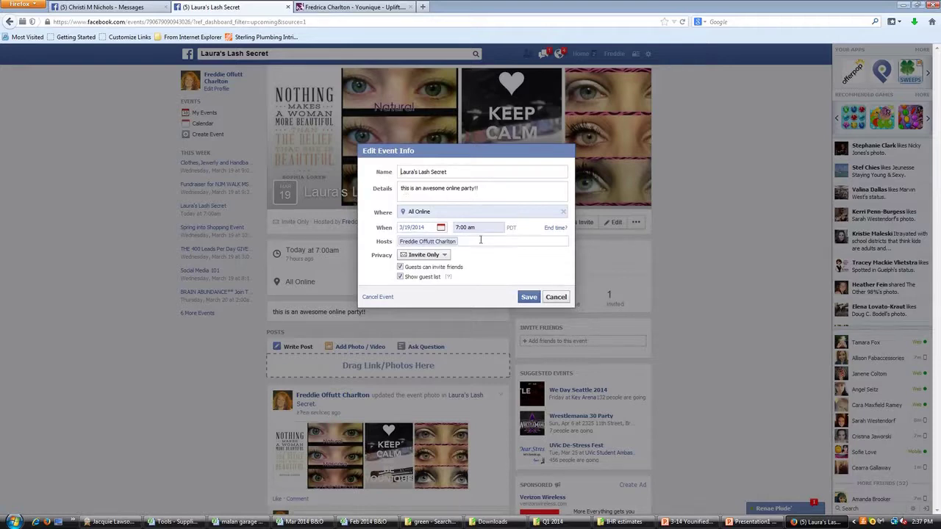
pyautogui.click(445, 255)
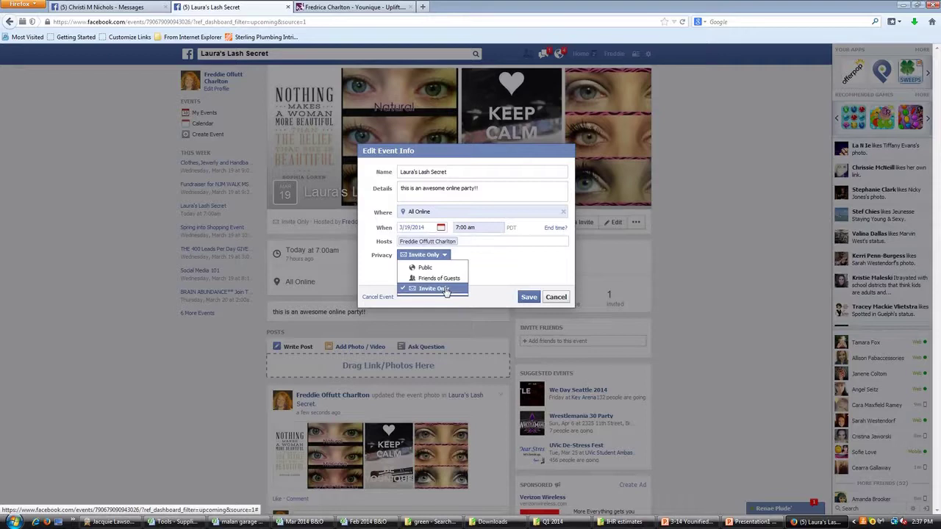
pyautogui.click(443, 278)
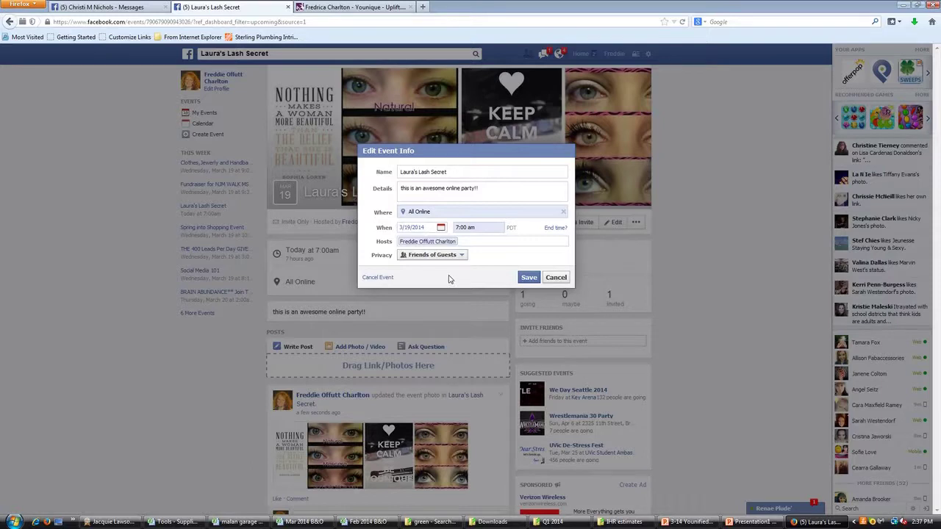
pyautogui.click(461, 256)
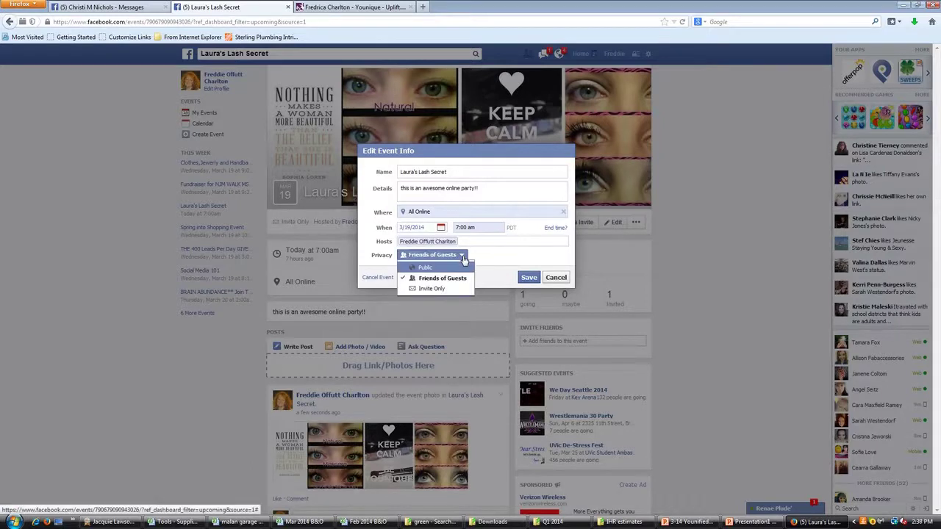
pyautogui.click(432, 288)
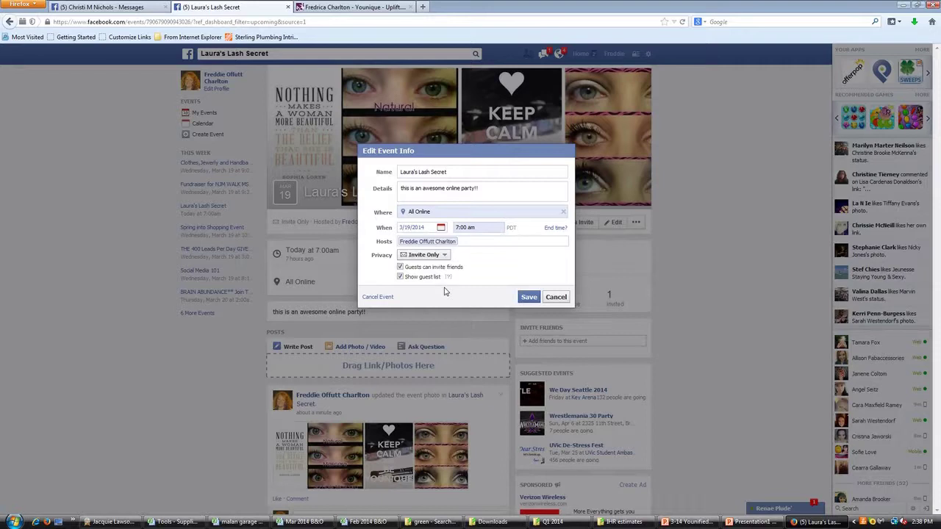
pyautogui.click(527, 297)
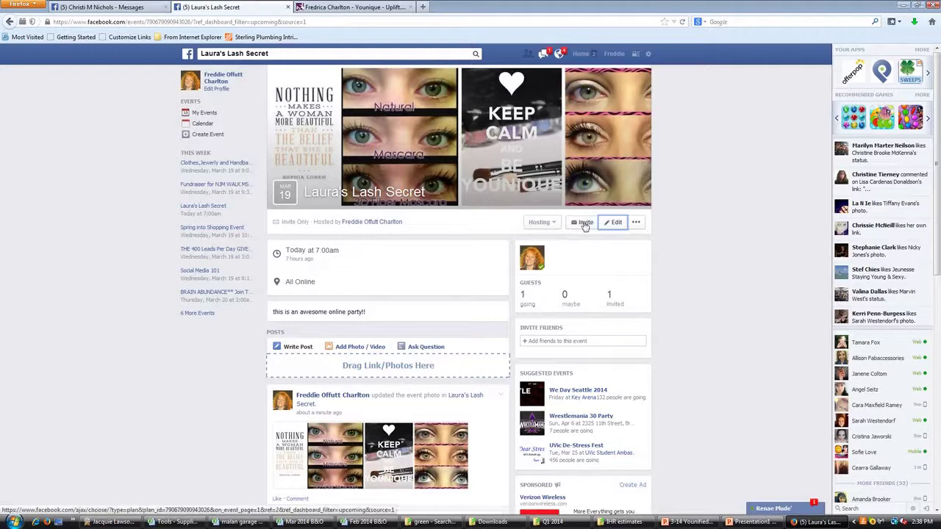
# - Review the event's friend invitation list, its additional options and its editable event info
pyautogui.click(584, 224)
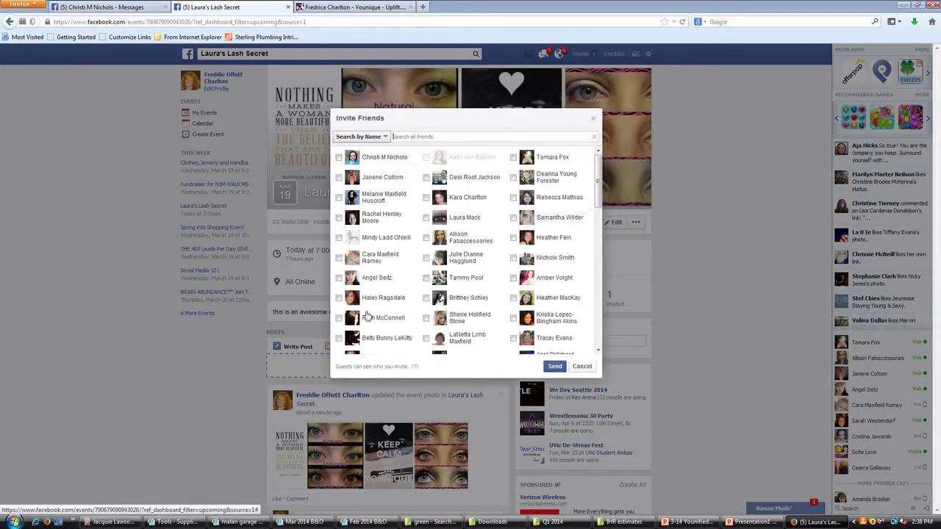
pyautogui.click(581, 366)
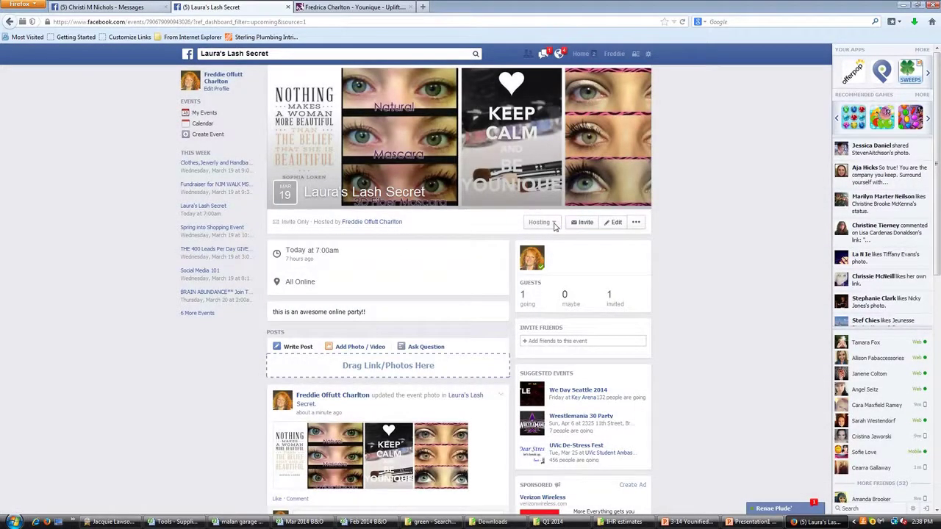
pyautogui.click(636, 223)
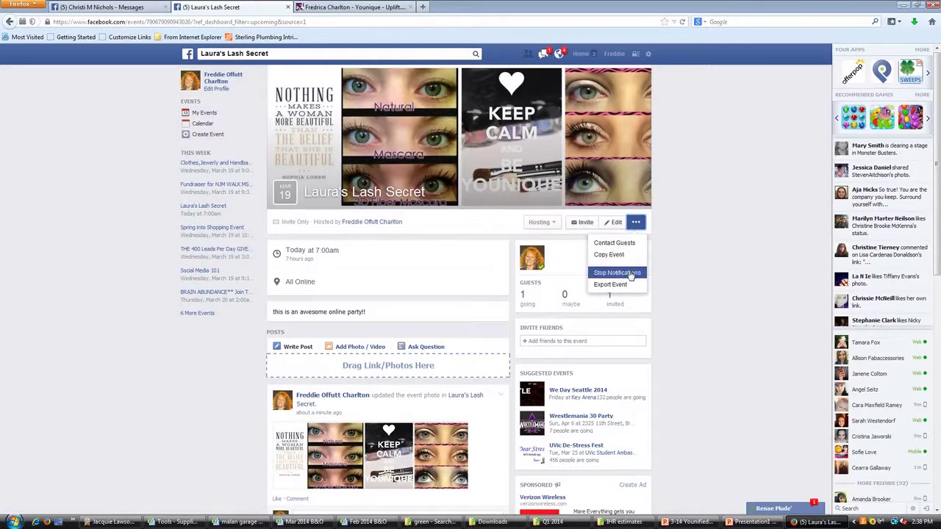
pyautogui.click(637, 223)
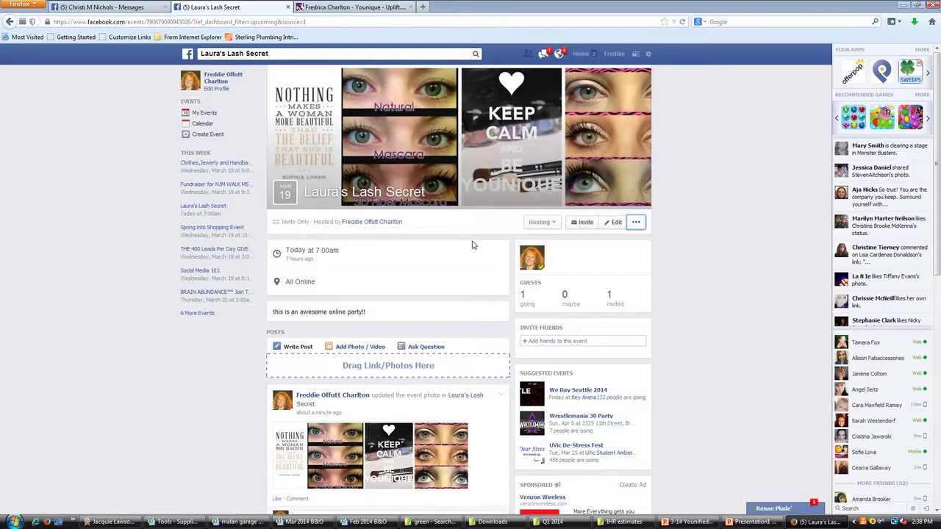
pyautogui.click(611, 223)
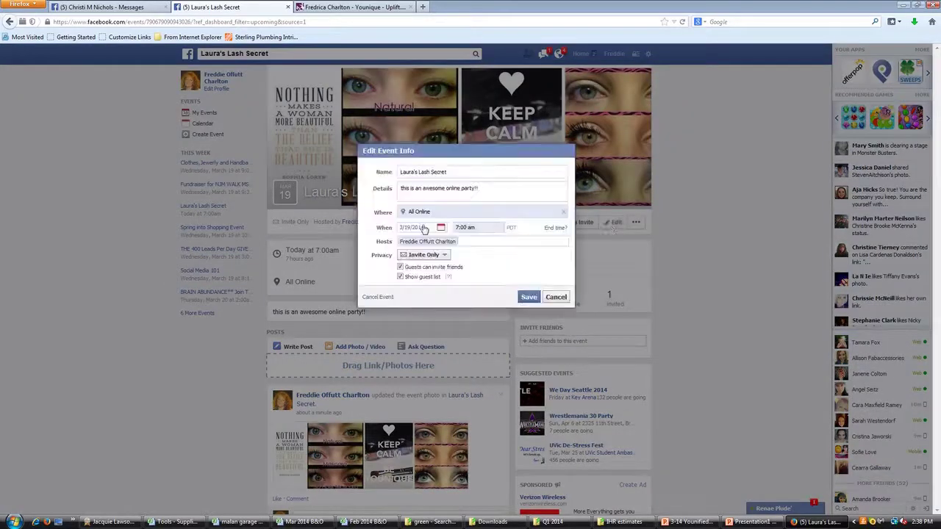
pyautogui.click(529, 297)
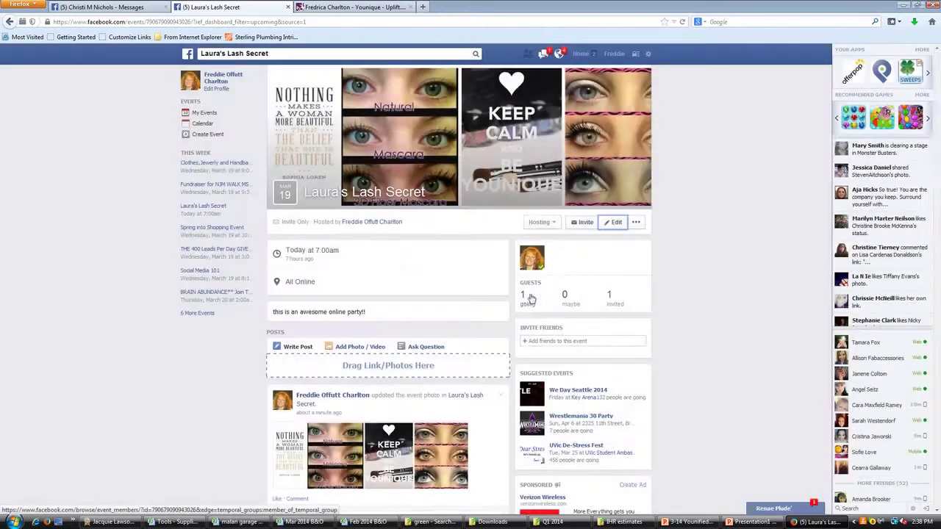